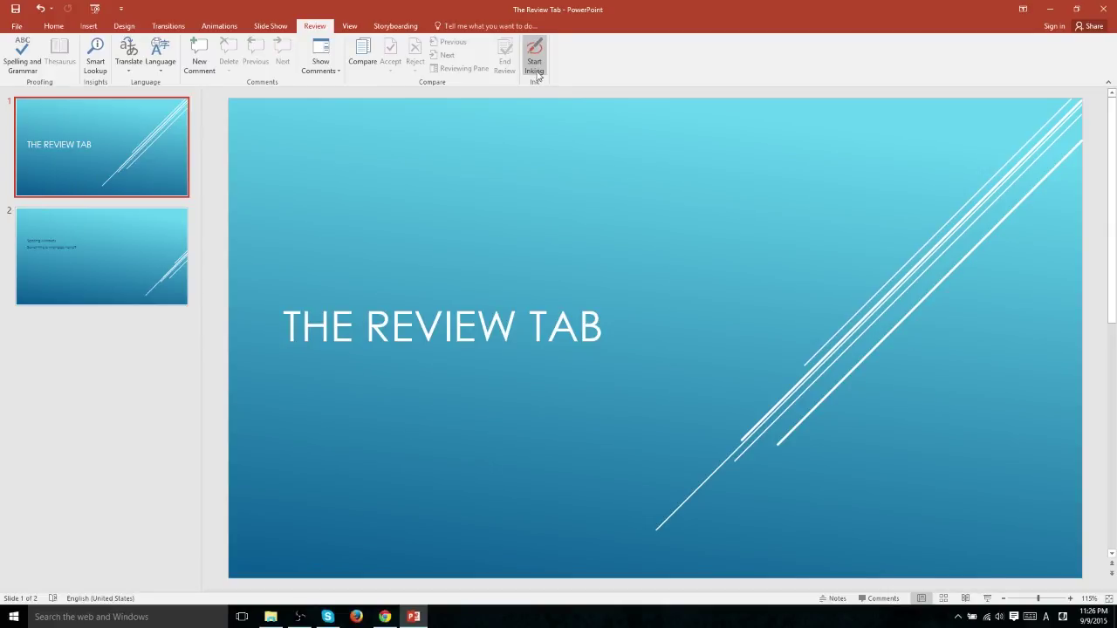
On slide 2, select the sentence 'Sonething iz wronggag herre?' and place the cursor at its start
key(Page_Down)
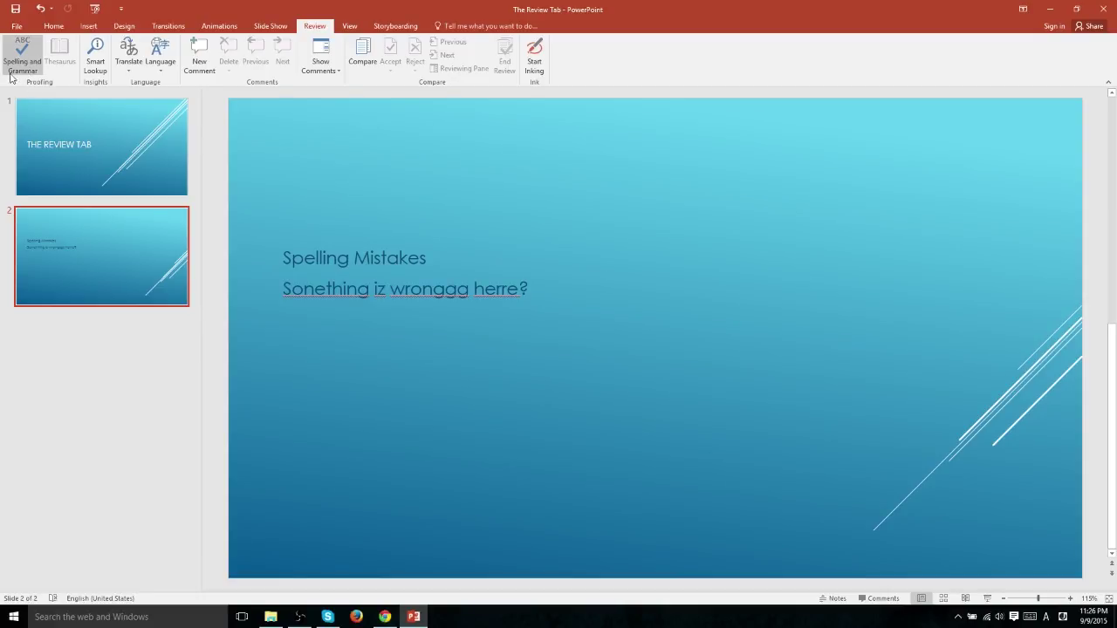
click(507, 257)
drag(529, 289, 282, 289)
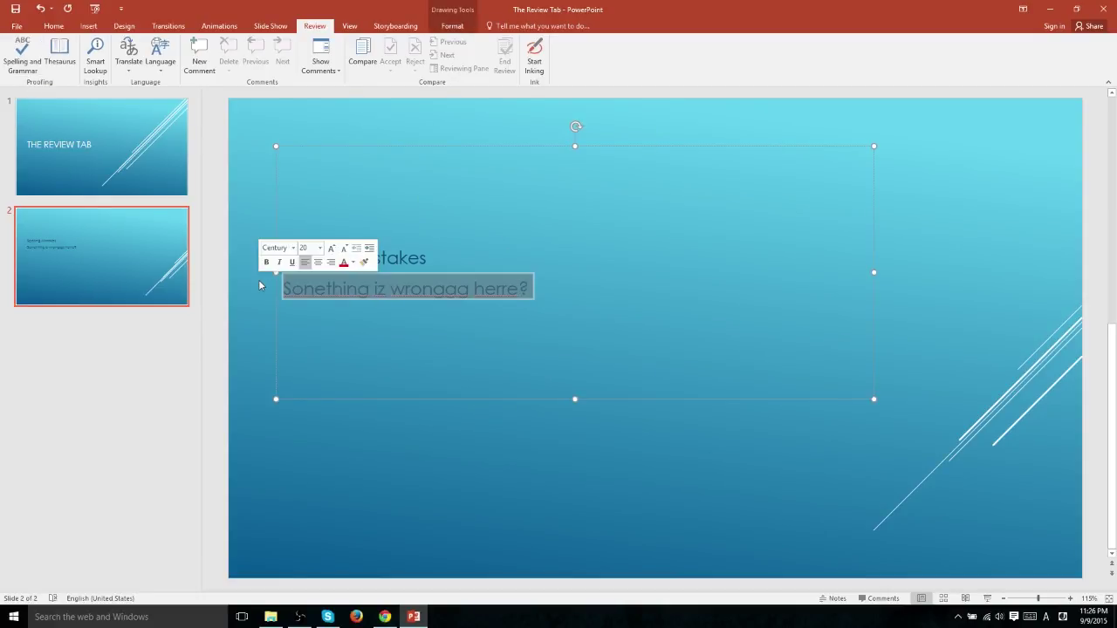
click(326, 289)
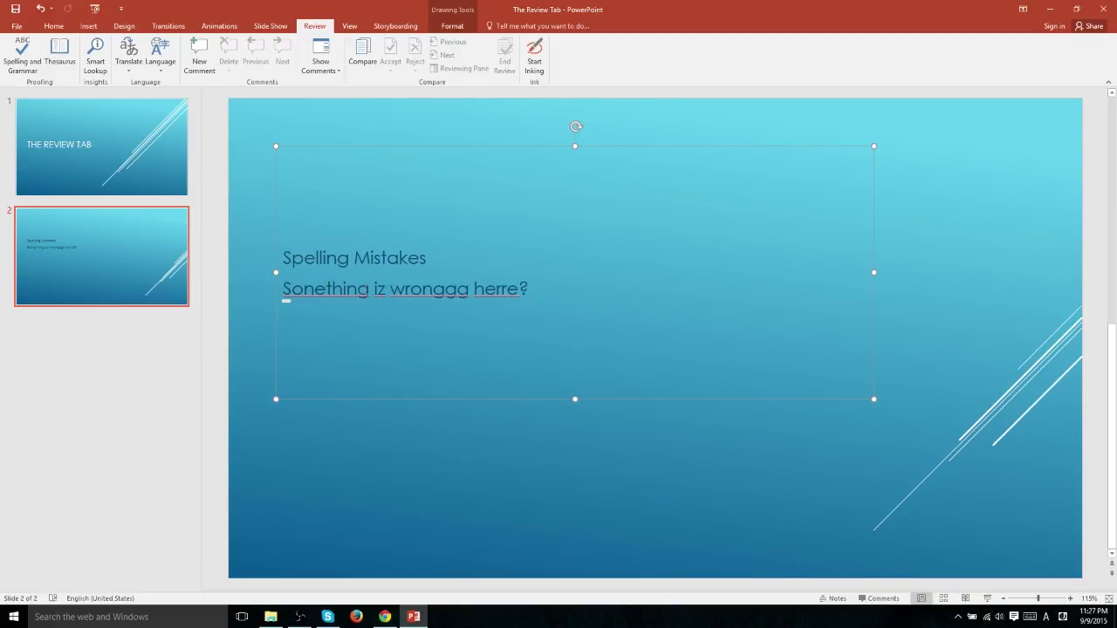
Run the spelling check and correct Sonething to Something
click(21, 68)
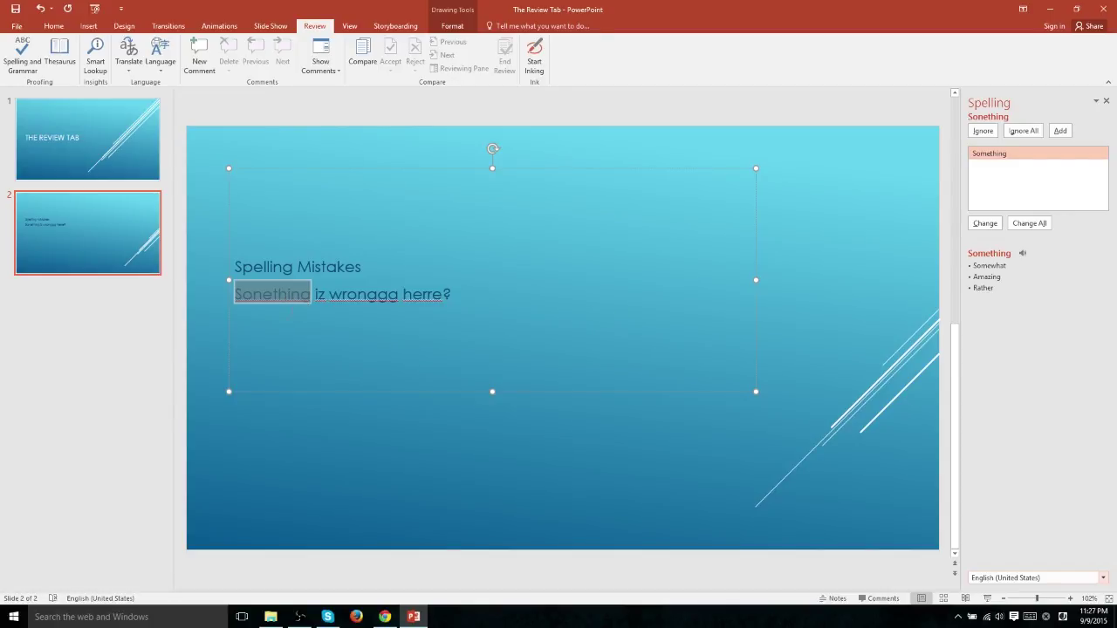
click(307, 294)
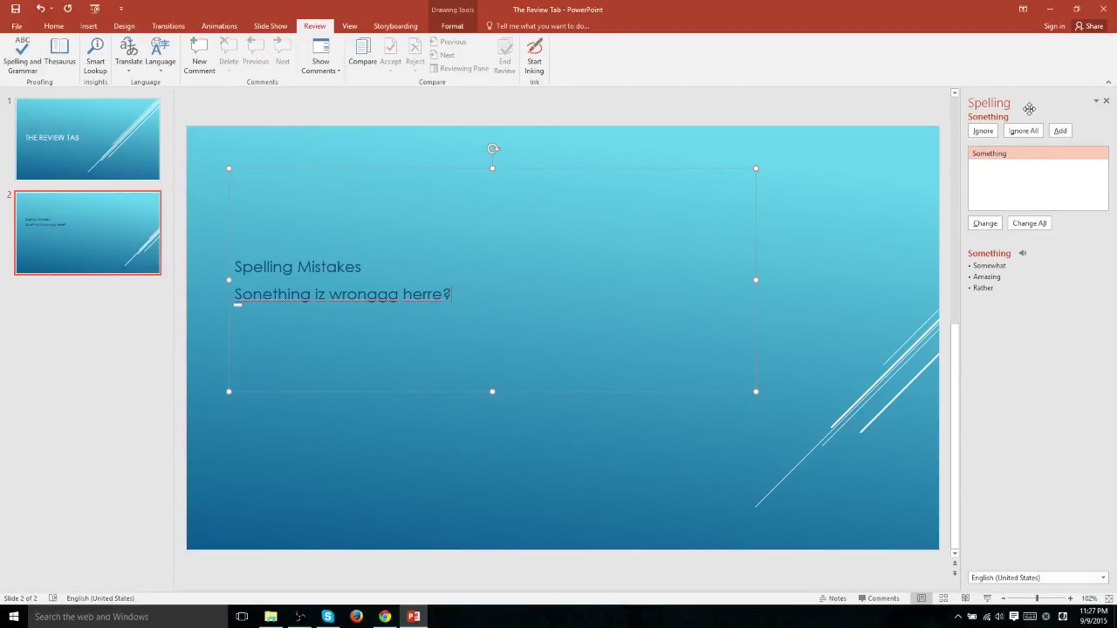
click(997, 160)
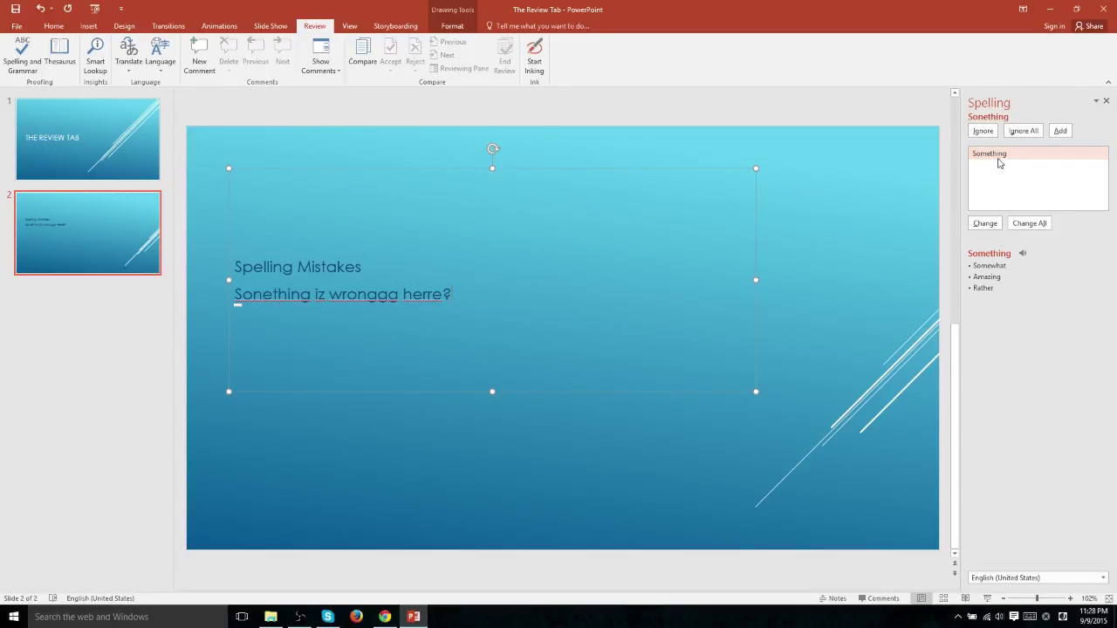
click(987, 165)
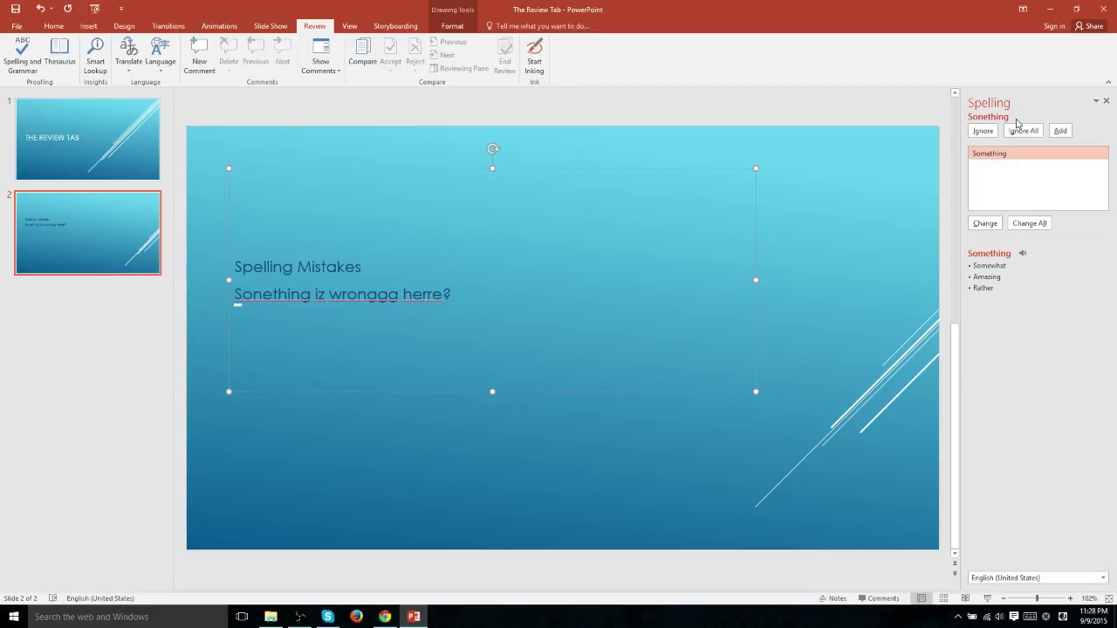
click(987, 225)
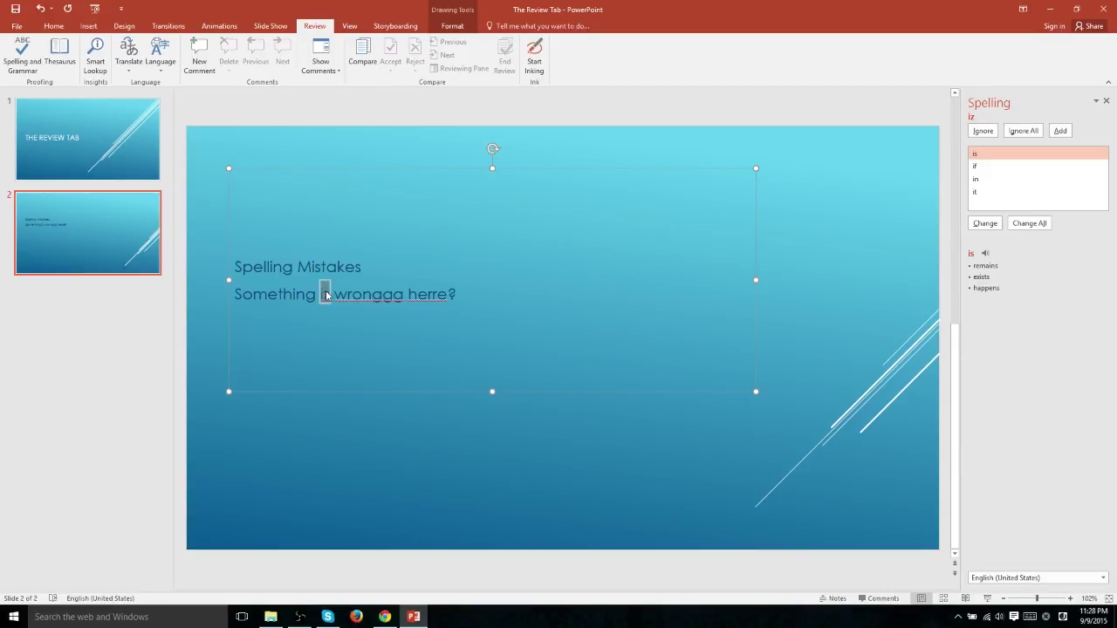
Correct iz to is, wronggg to wrong, and herre to here
click(985, 225)
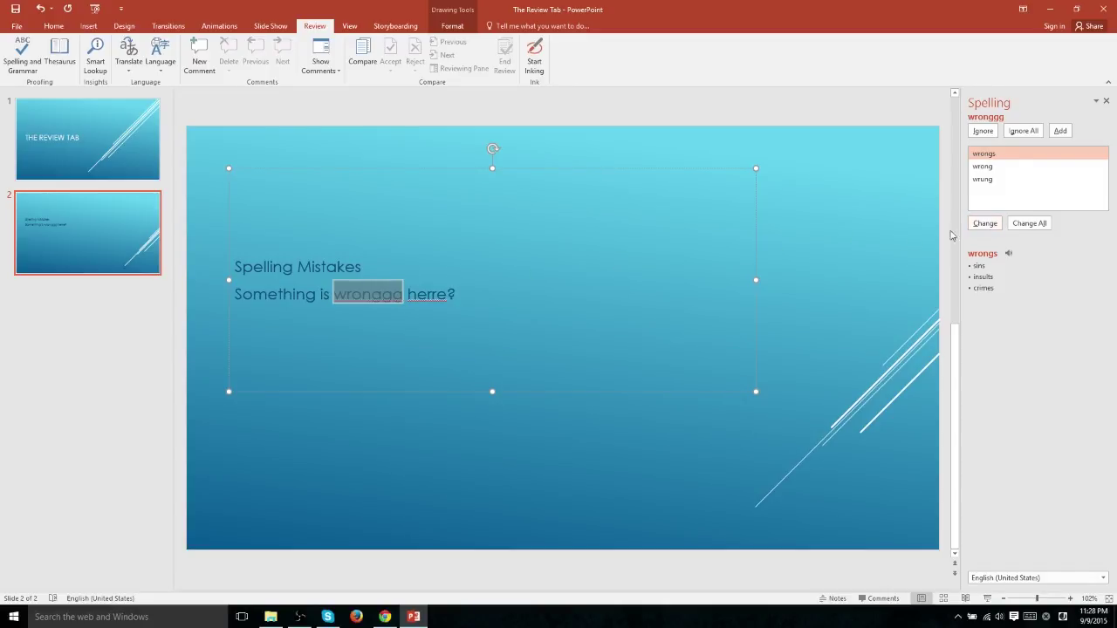
click(994, 166)
click(986, 223)
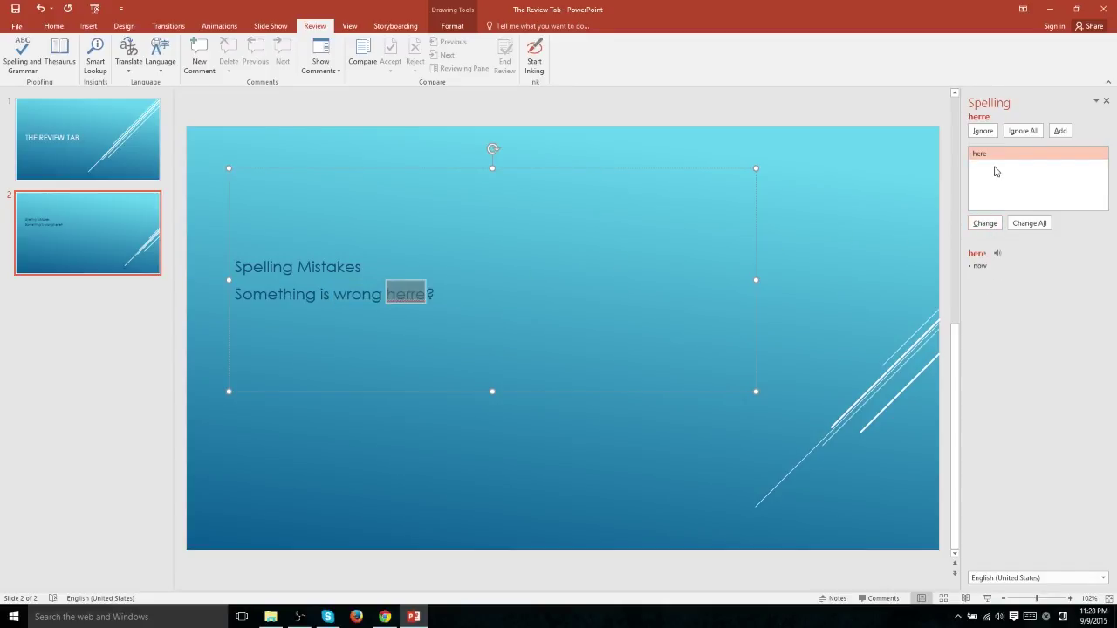
click(1032, 164)
click(986, 225)
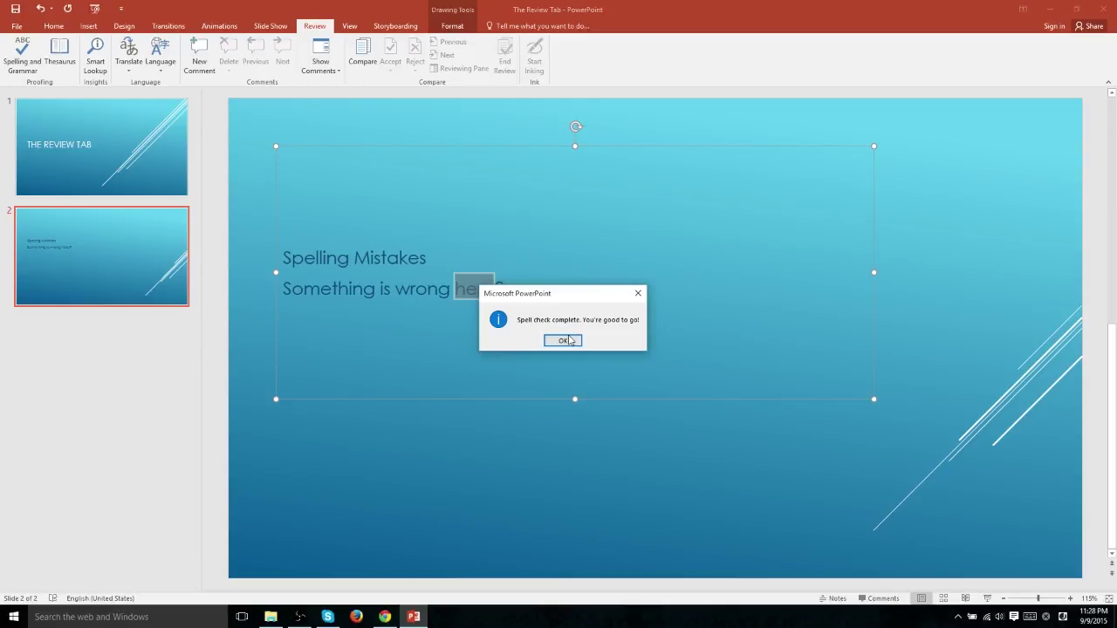
Dismiss the spell-check complete message and look up synonyms for Something in the Thesaurus
click(565, 341)
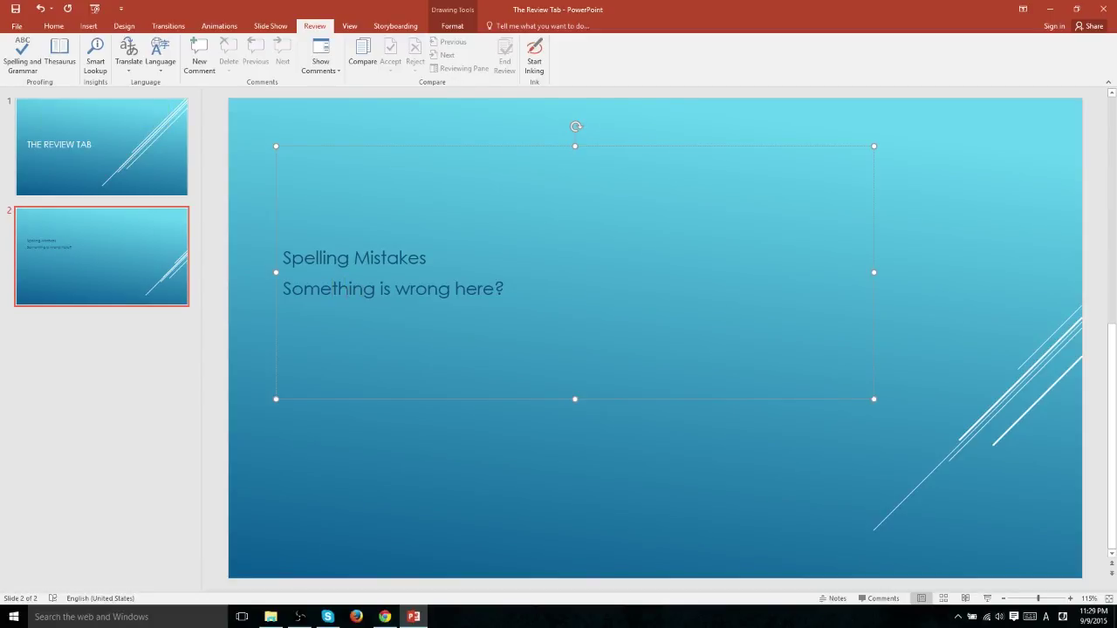
click(59, 52)
triple_click(489, 255)
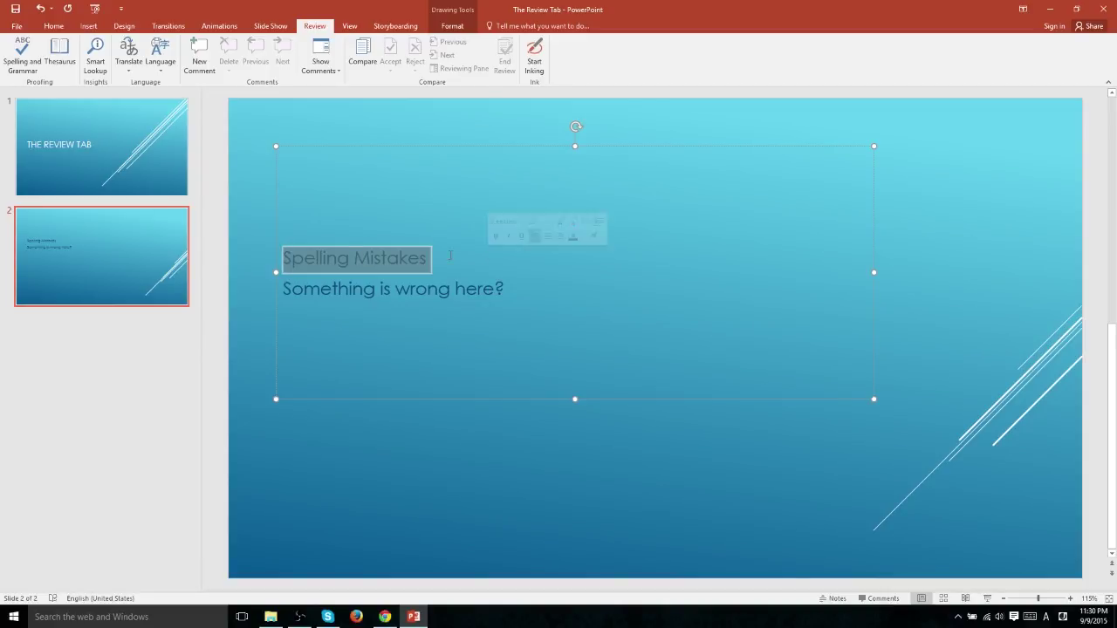
click(96, 66)
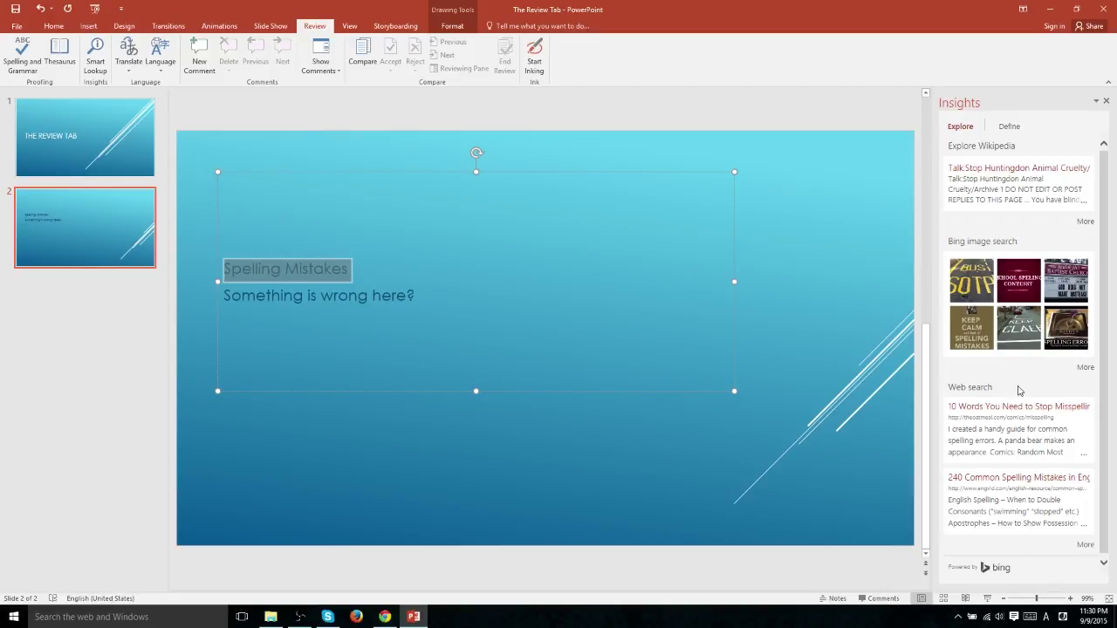
Close the lookup results and request translation of the selected heading 'Spelling Mistakes'
click(1106, 101)
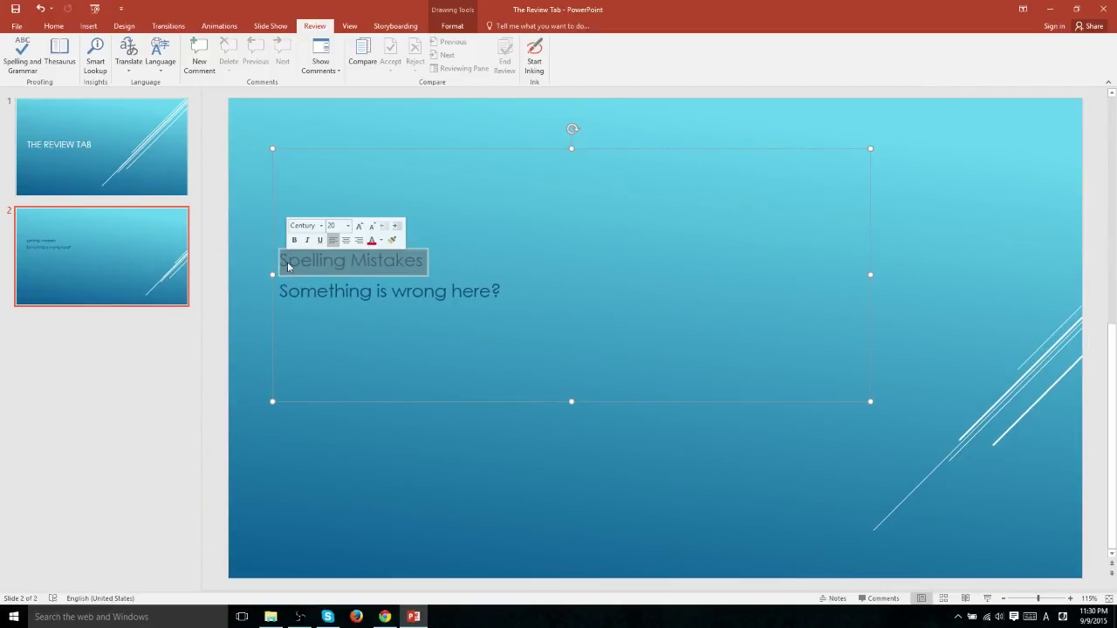
click(132, 57)
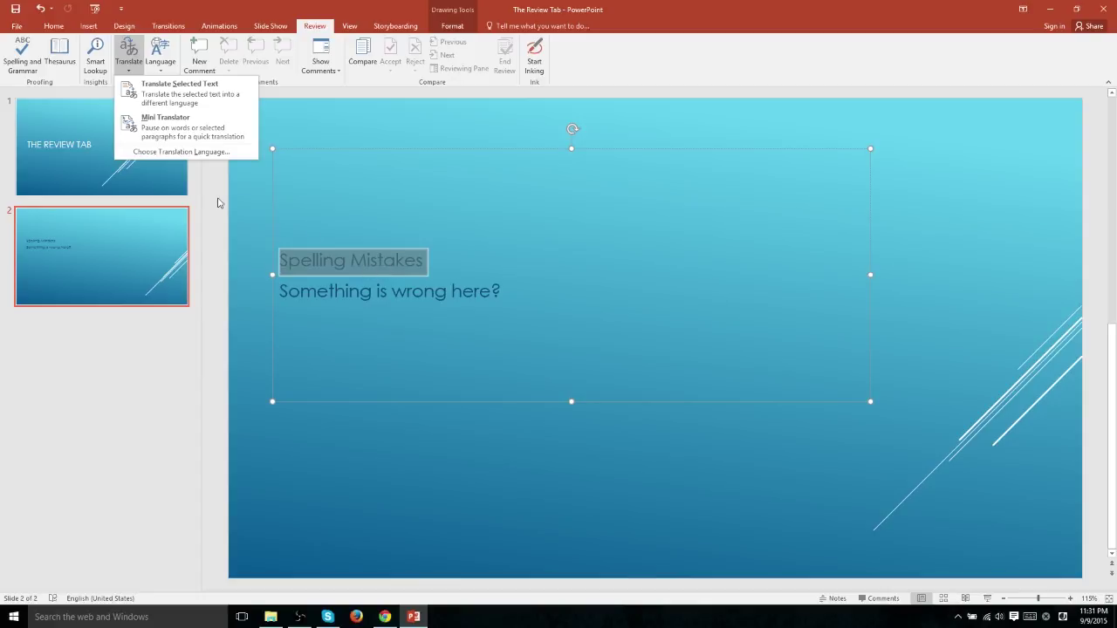
click(179, 87)
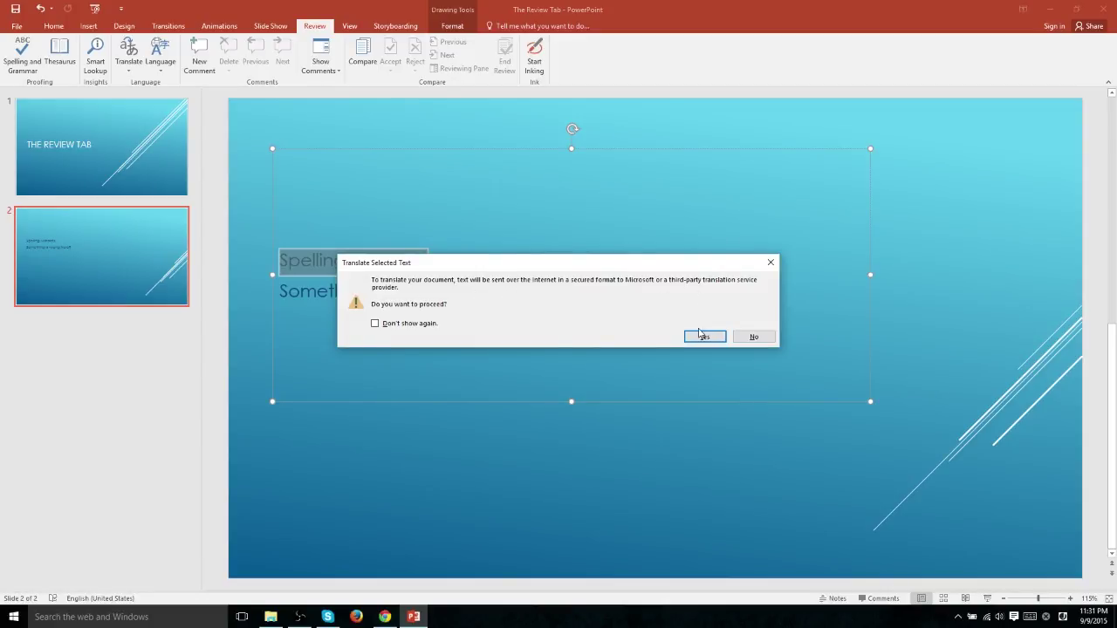
Confirm the online translation and set the target language to Spanish (Spain)
click(704, 337)
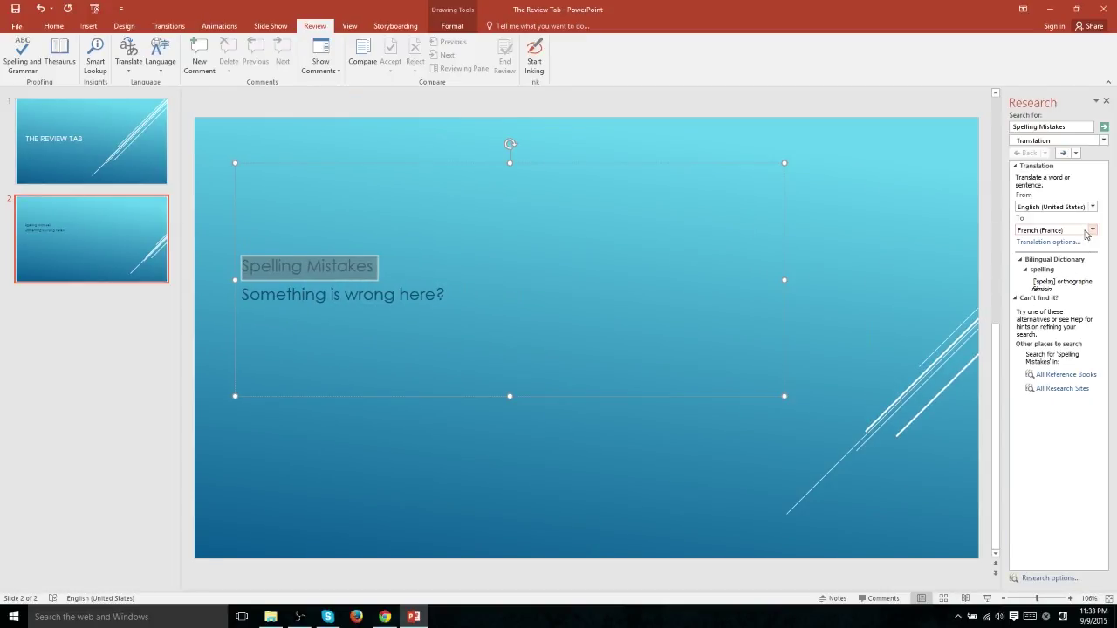
click(1091, 230)
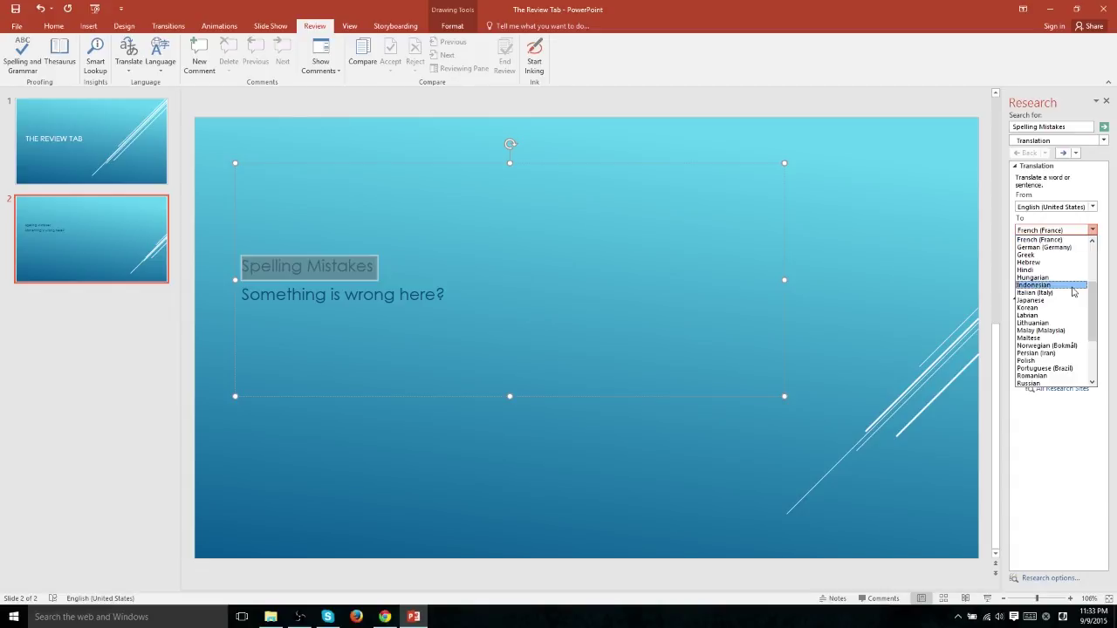
scroll(1073, 292, down, 1)
scroll(1073, 330, down, 3)
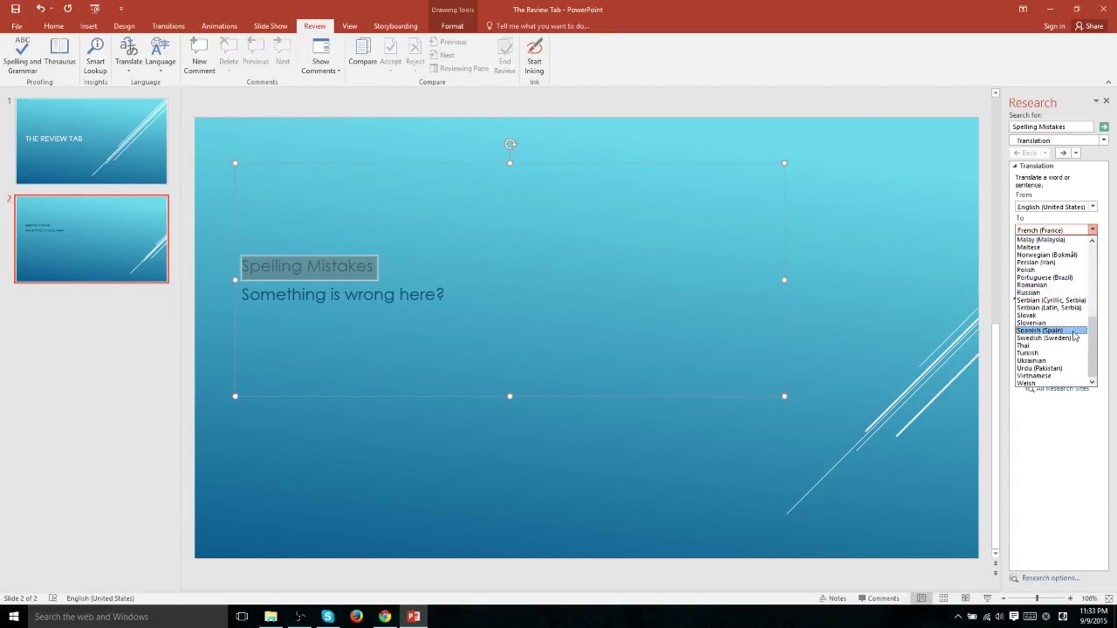
click(1075, 330)
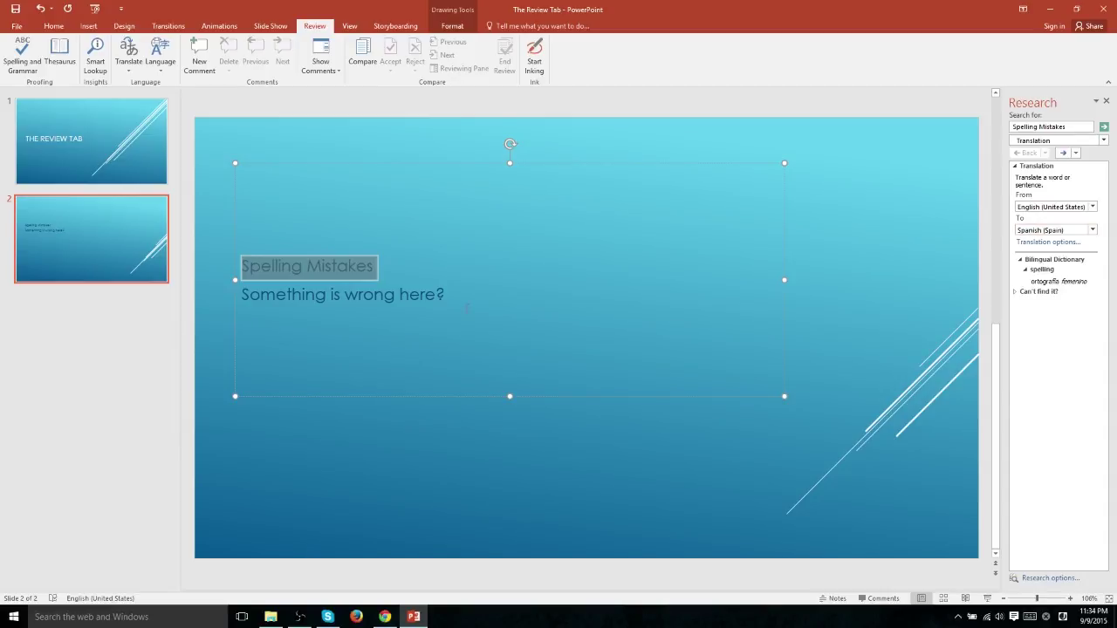
Copy the translation 'ortografía' and paste it over 'Spelling' in the slide heading
click(280, 266)
drag(250, 265, 378, 266)
click(410, 262)
drag(1060, 287, 1032, 286)
right_click(1033, 282)
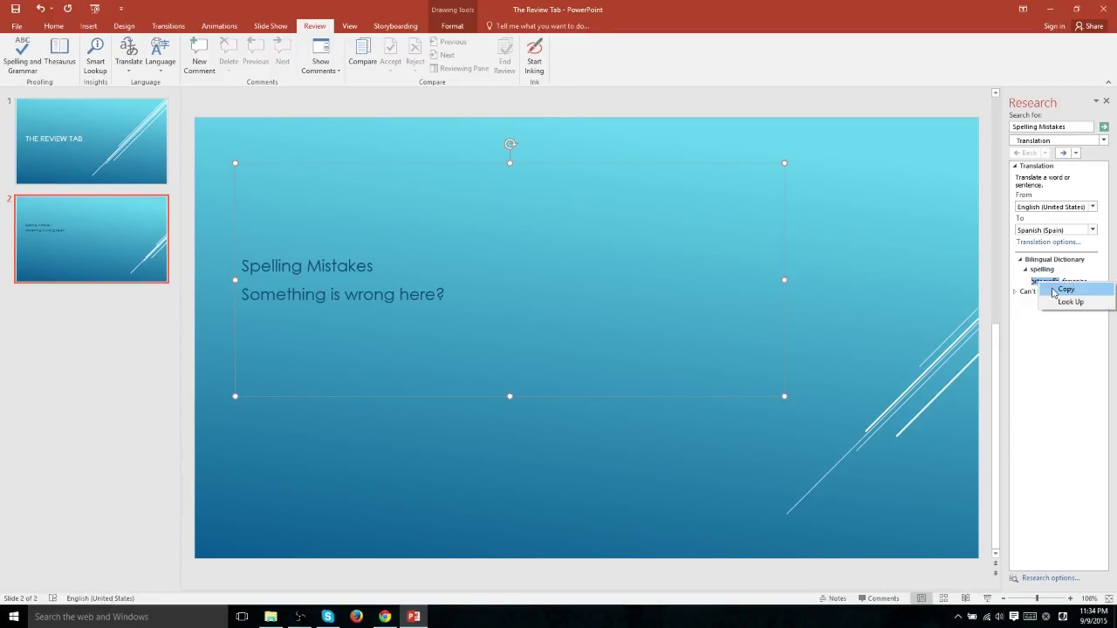
click(1057, 288)
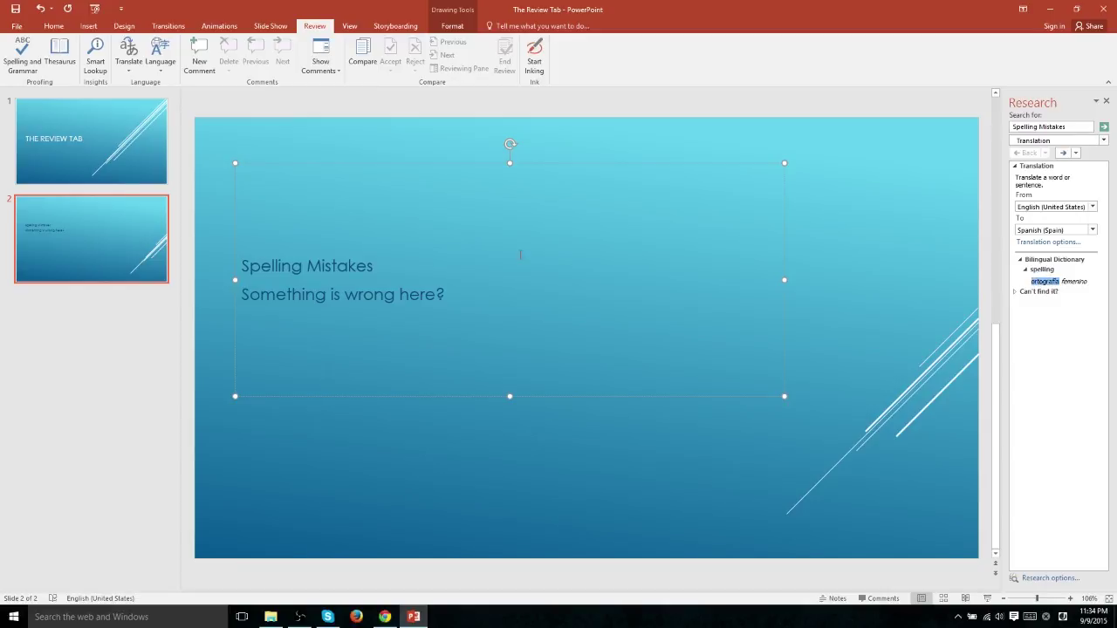
drag(297, 262, 241, 266)
right_click(274, 286)
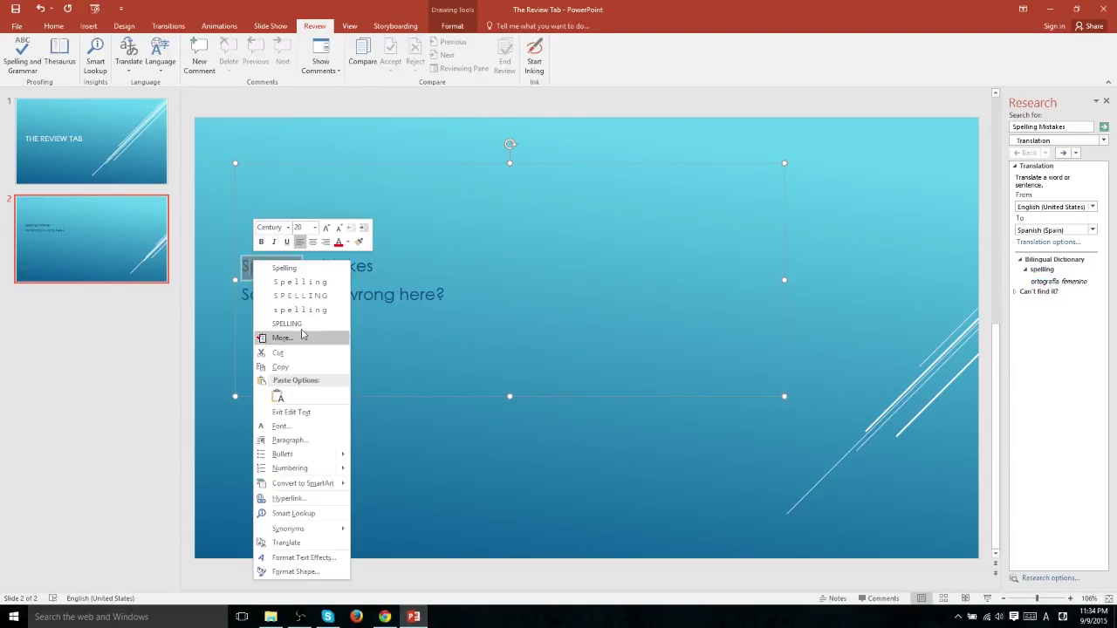
click(311, 380)
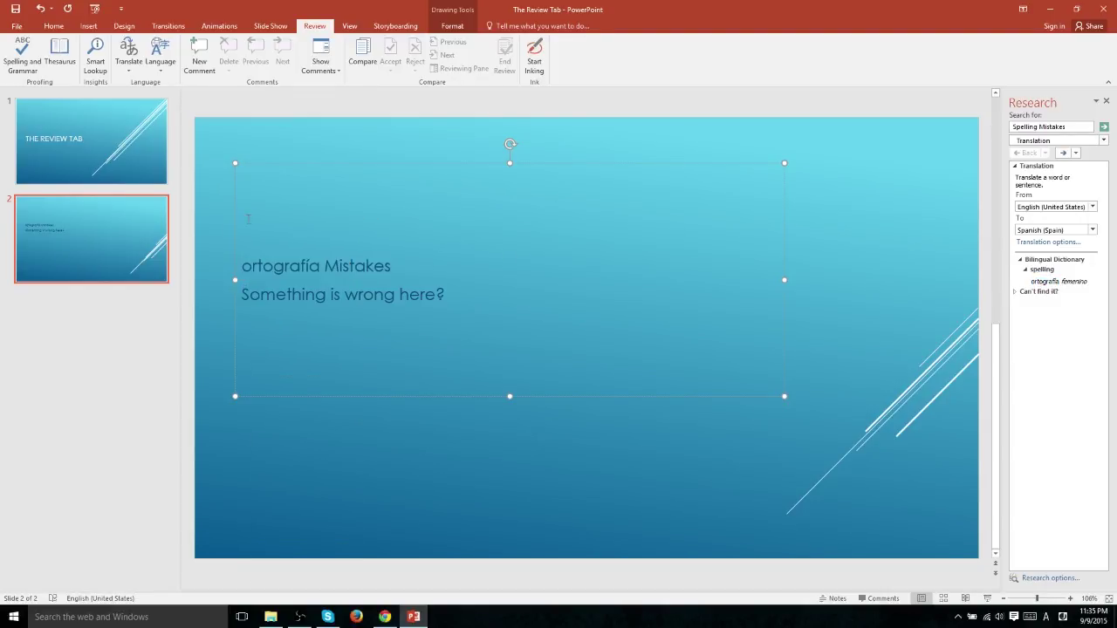
Browse the Set Proofing Language list, keeping English (United States) as the proofing language
click(161, 66)
click(192, 83)
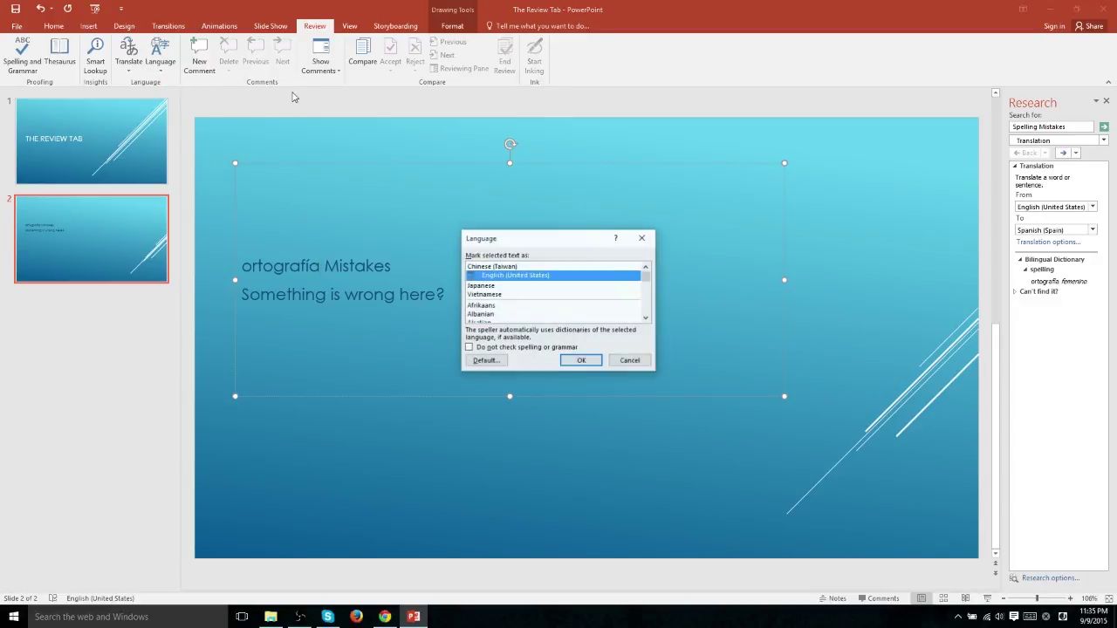
drag(597, 241, 680, 238)
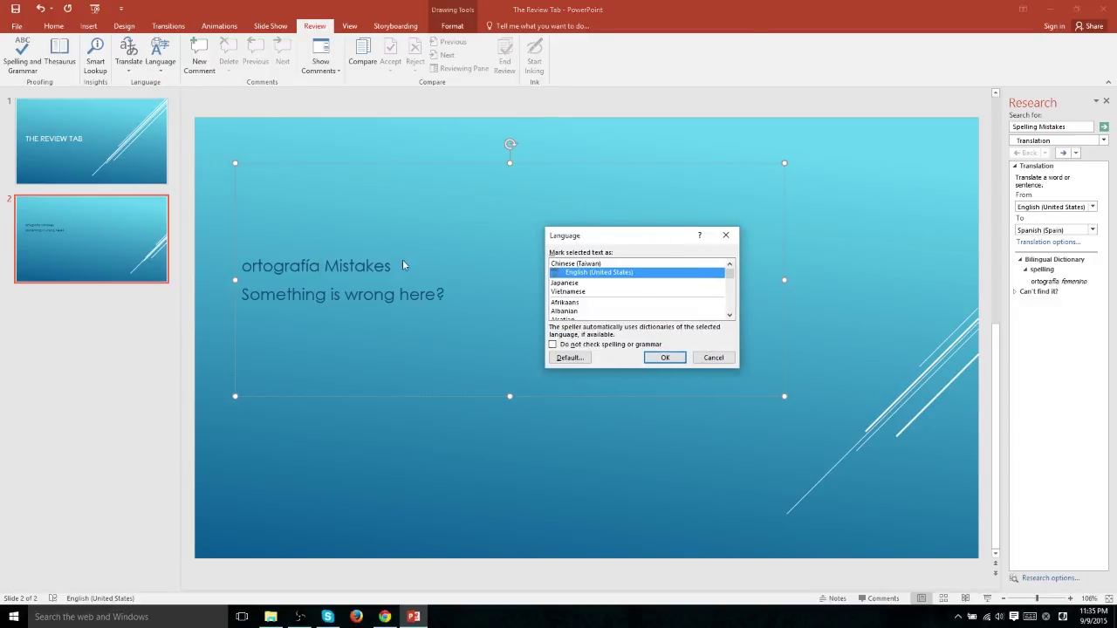
scroll(679, 311, down, 20)
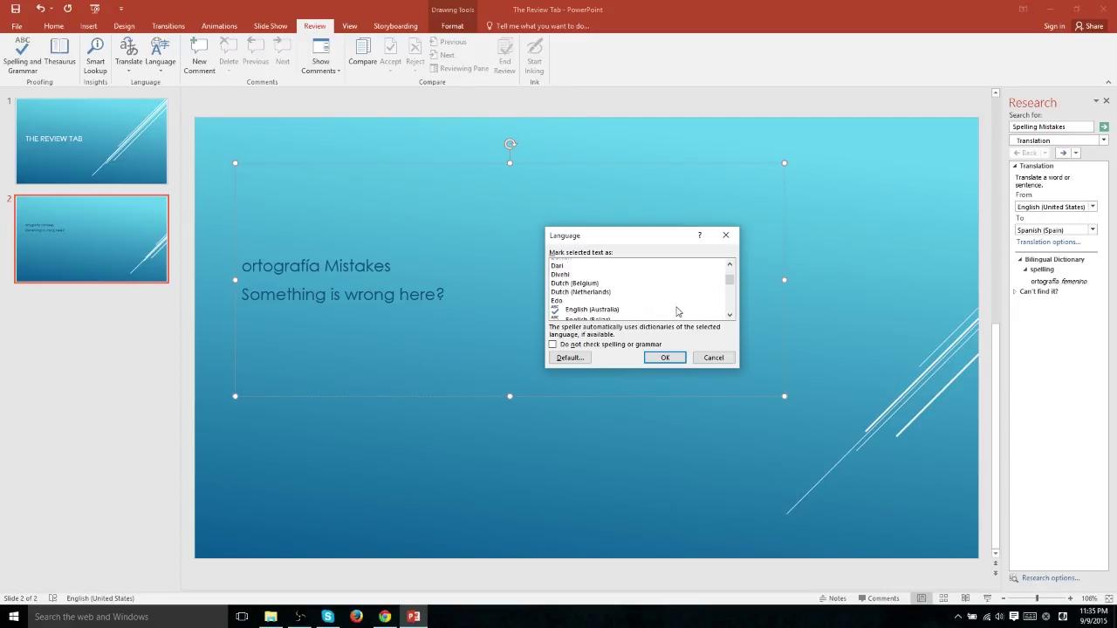
scroll(710, 294, down, 5)
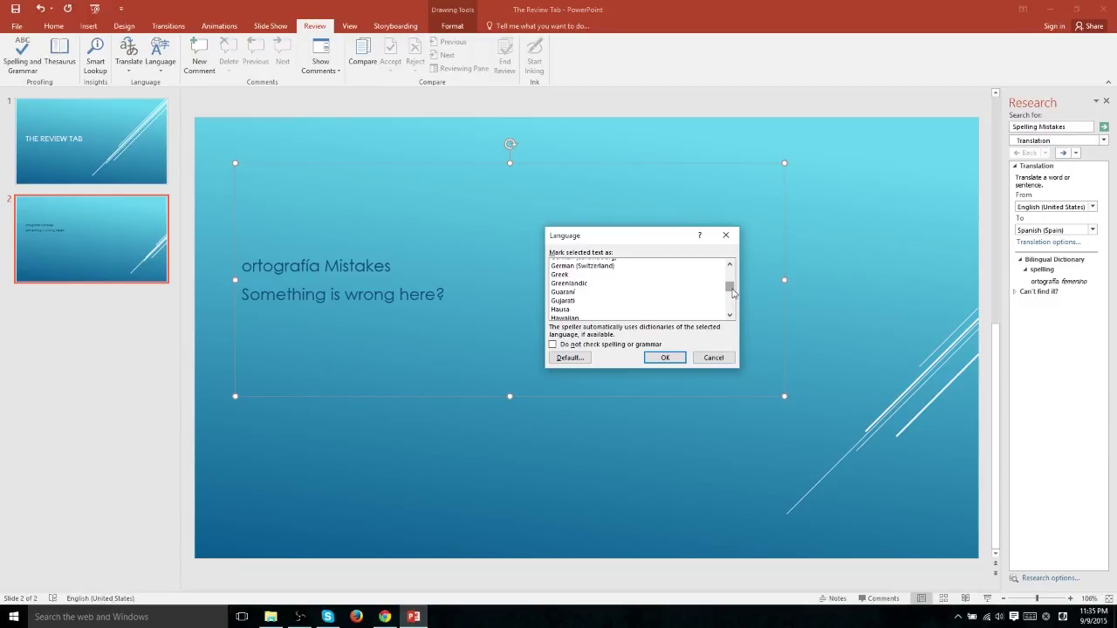
drag(732, 292, 732, 302)
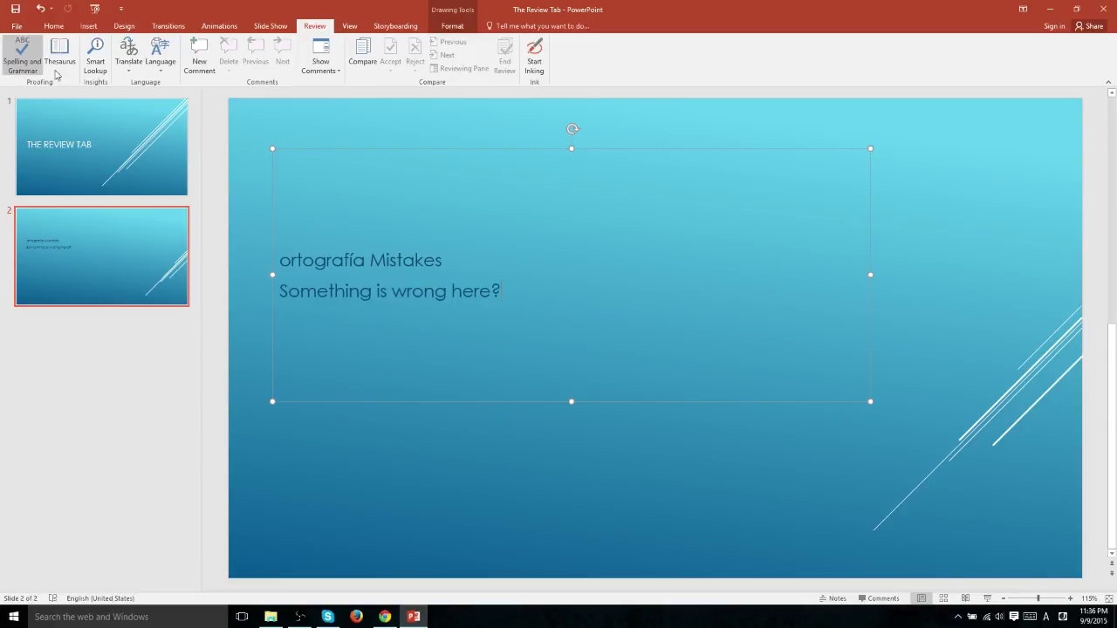
Open Language Preferences to show the Language page of PowerPoint Options
click(173, 68)
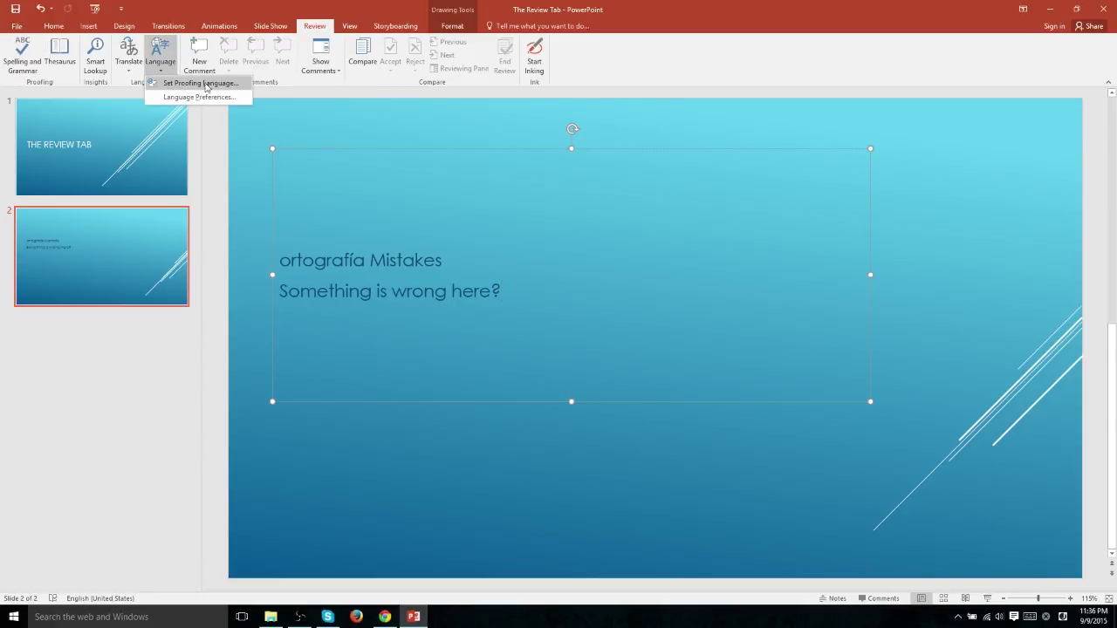
click(239, 97)
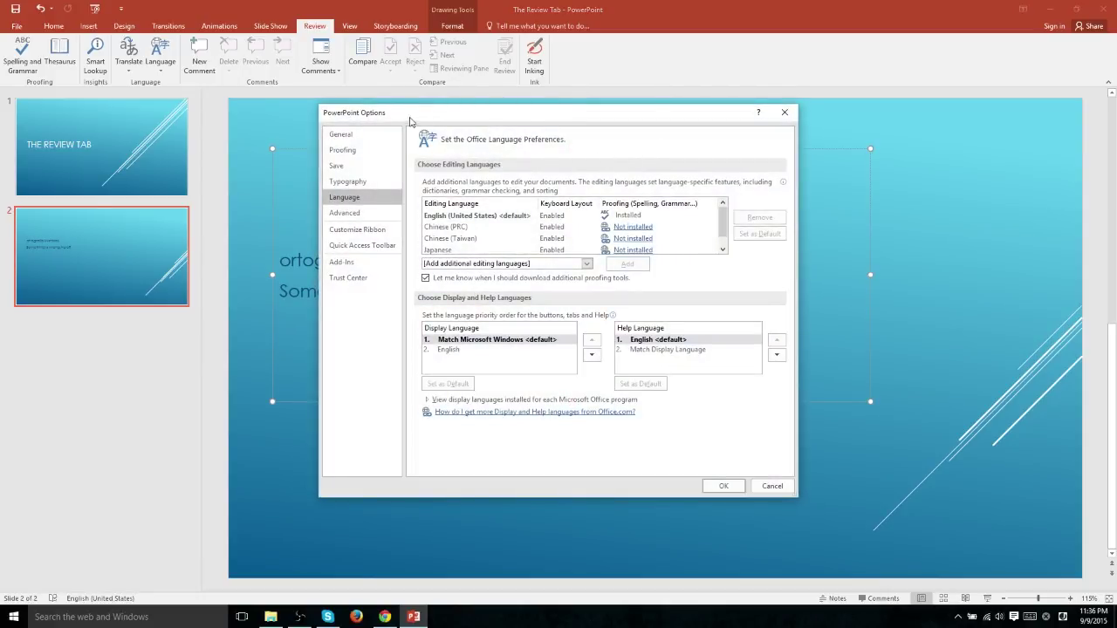
Close PowerPoint Options and post a comment reading 'Note' on slide 2
key(Escape)
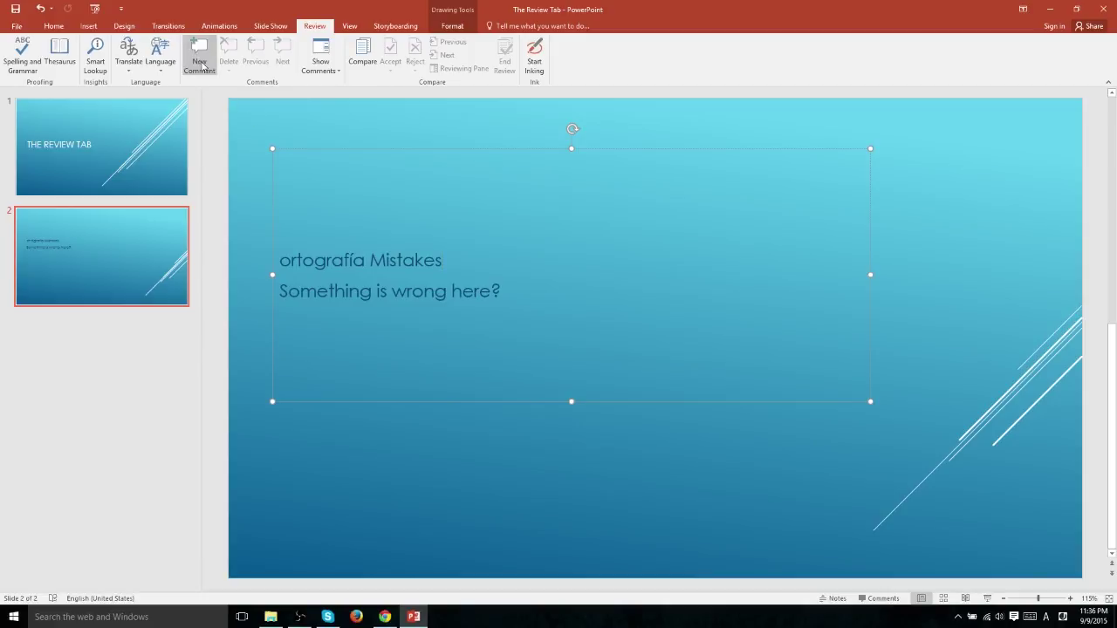
click(201, 60)
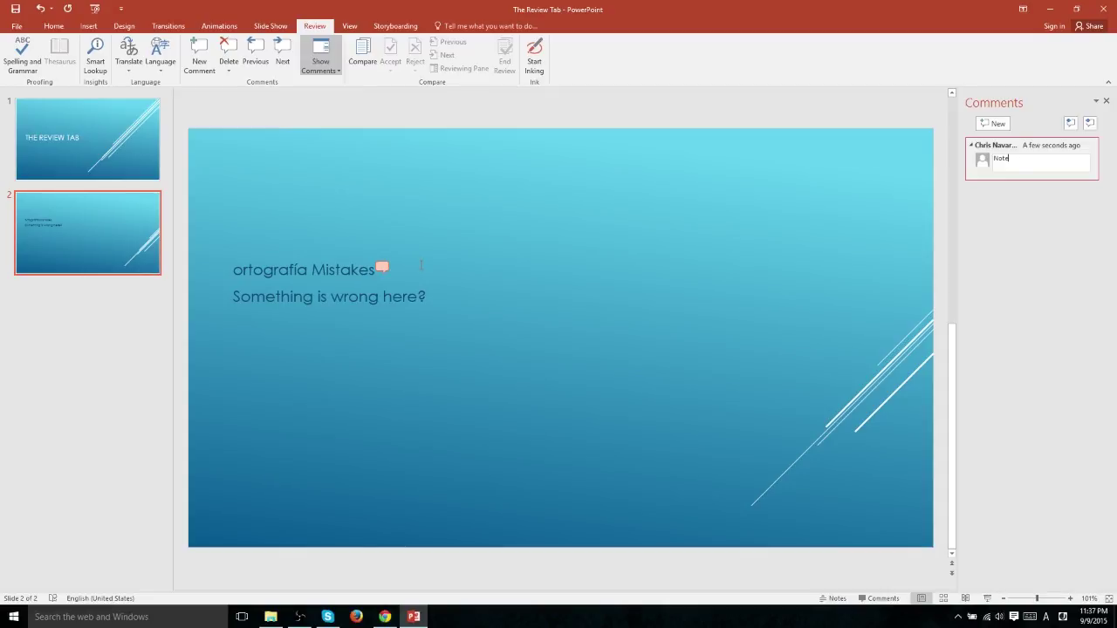
click(1014, 223)
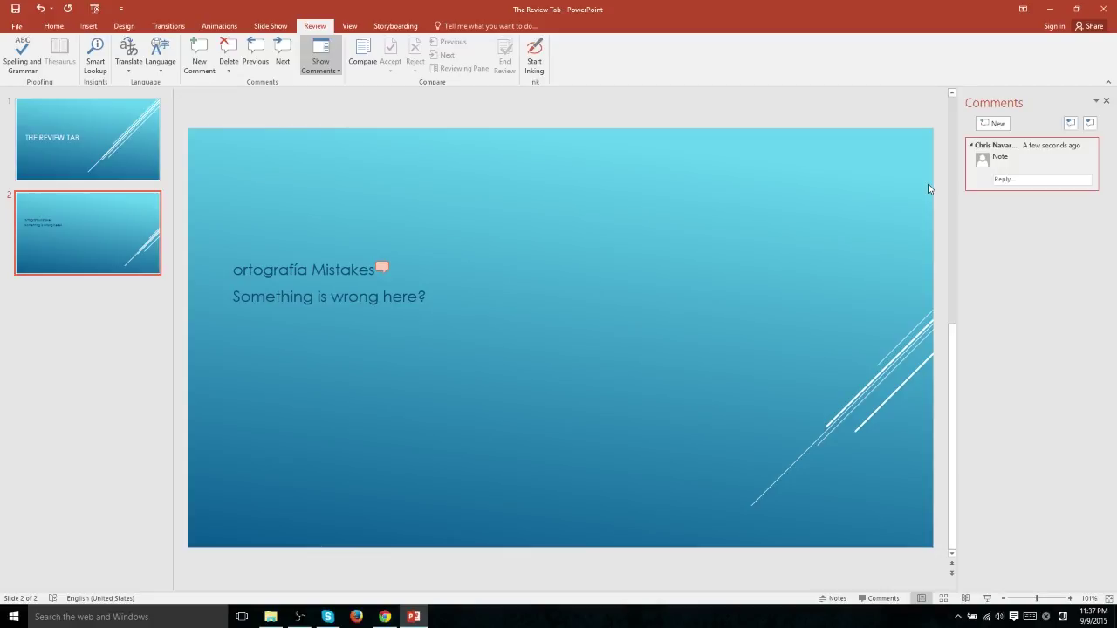
click(1106, 100)
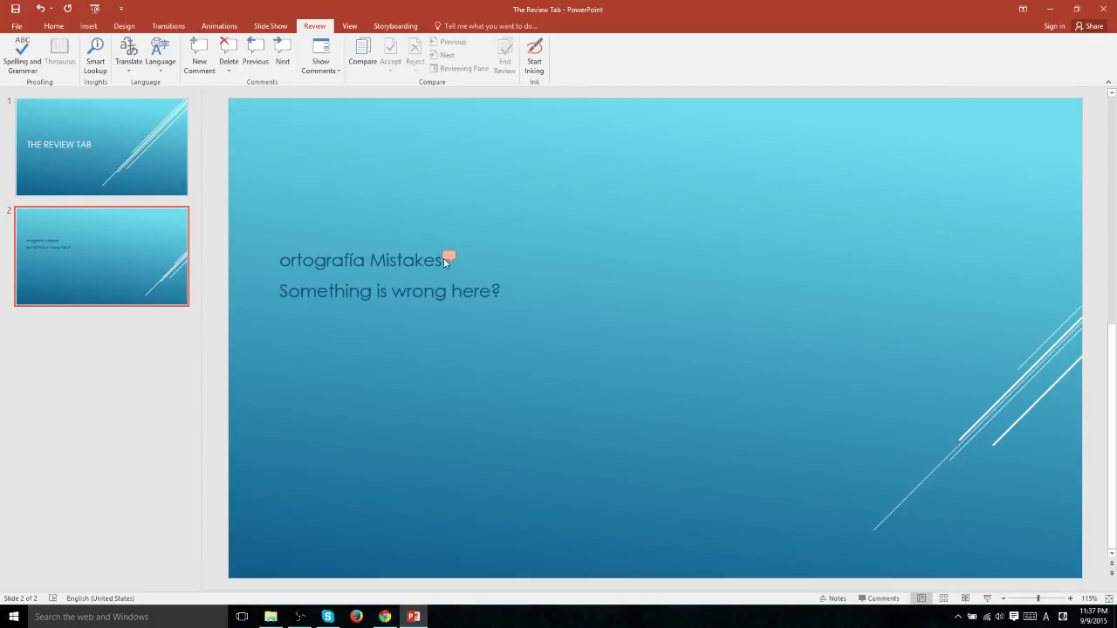
click(451, 259)
click(449, 258)
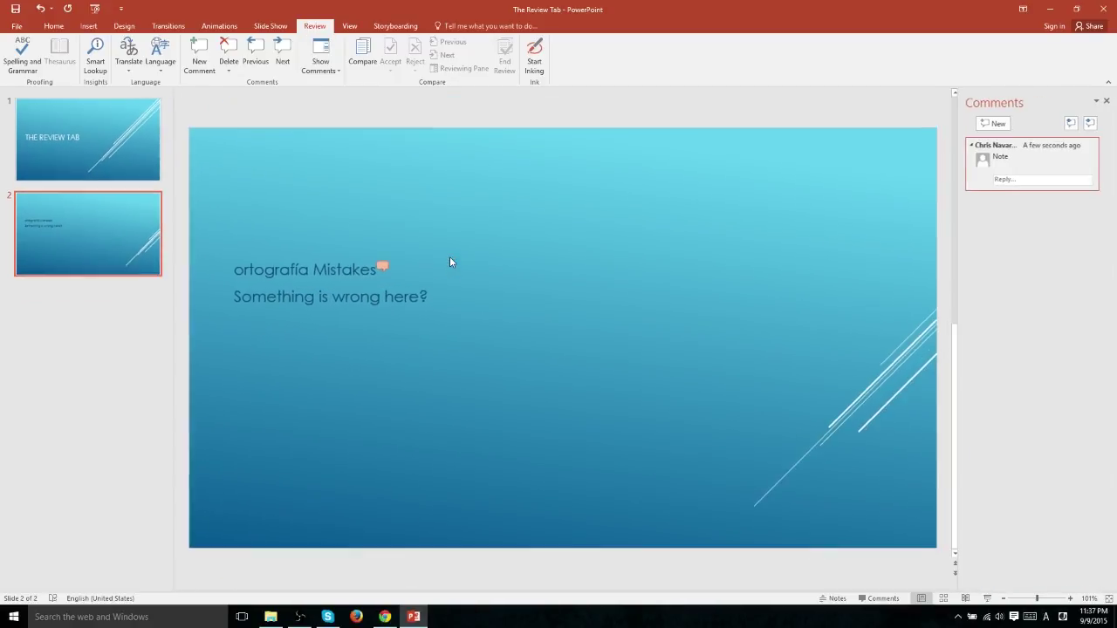
click(1018, 158)
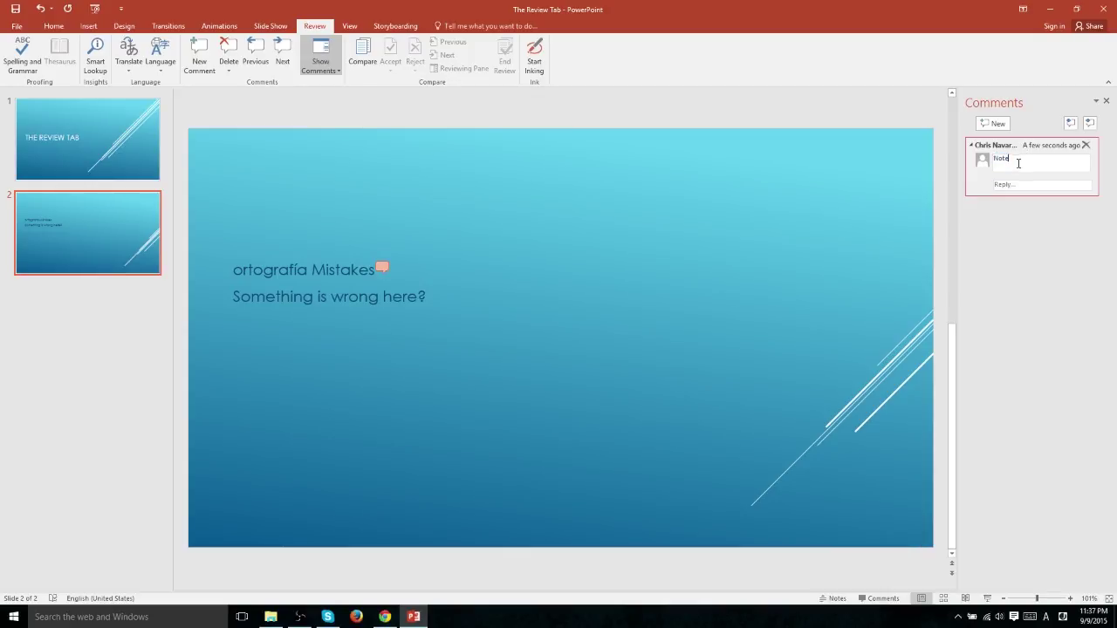
click(1071, 125)
Add a new comment at the slide's top-right corner and delete the 'Note' comment
click(999, 124)
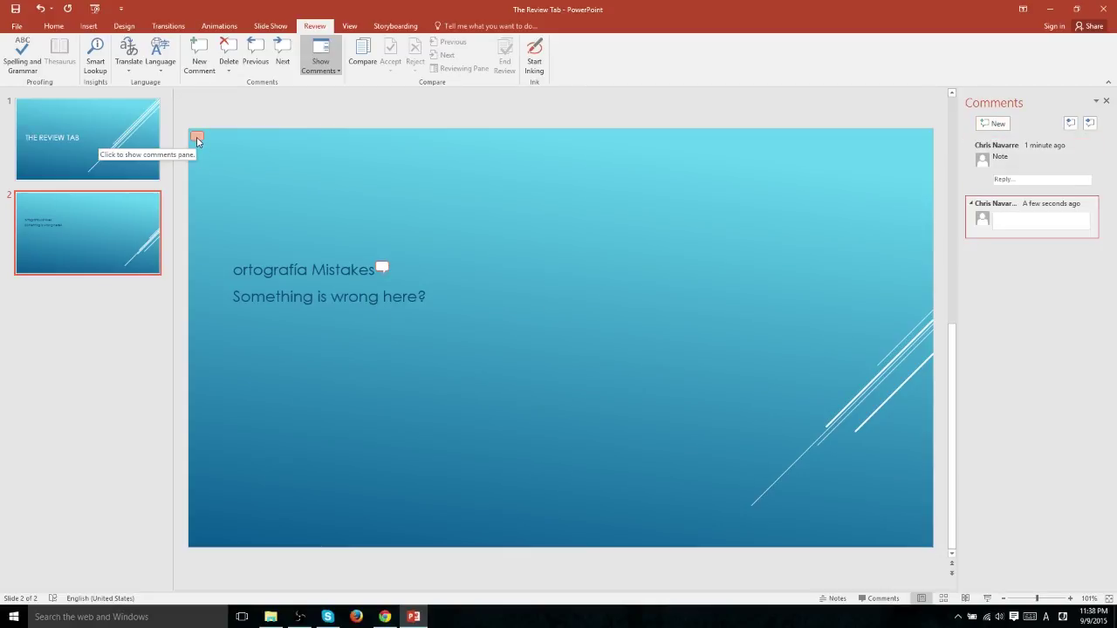
mouse_move(196, 137)
mouse_down()
mouse_move(907, 184)
mouse_move(917, 130)
mouse_move(922, 138)
mouse_up()
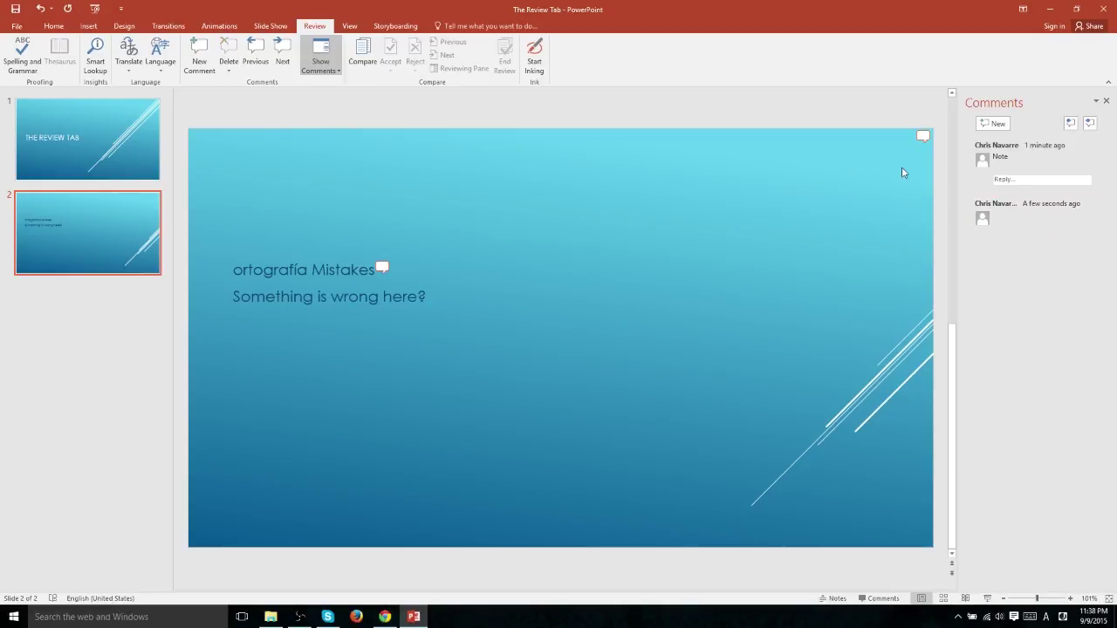
click(669, 163)
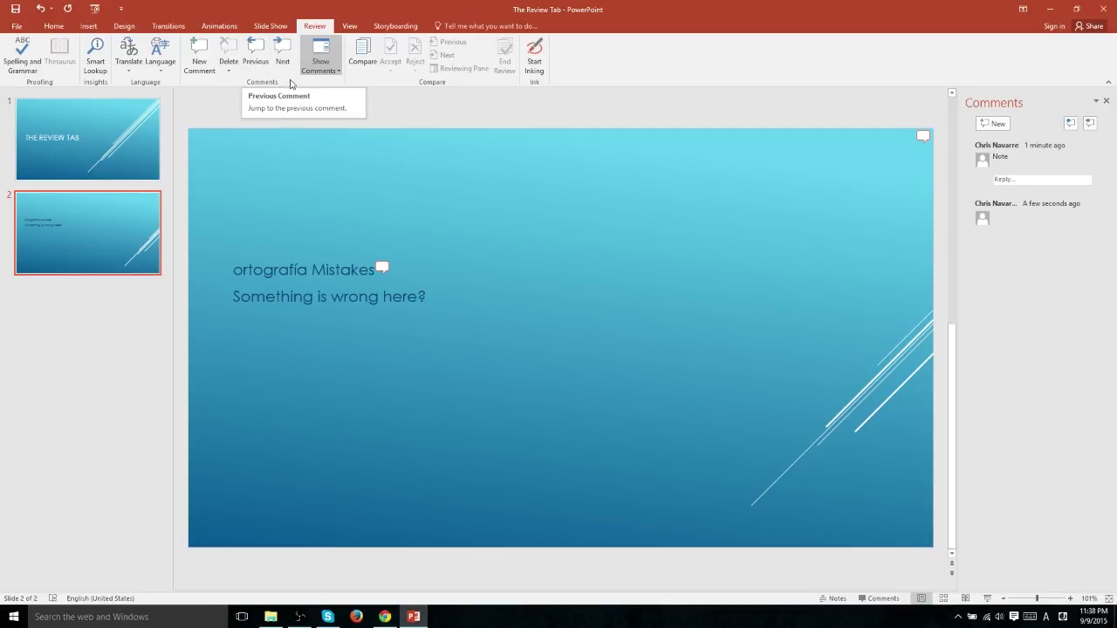
click(382, 268)
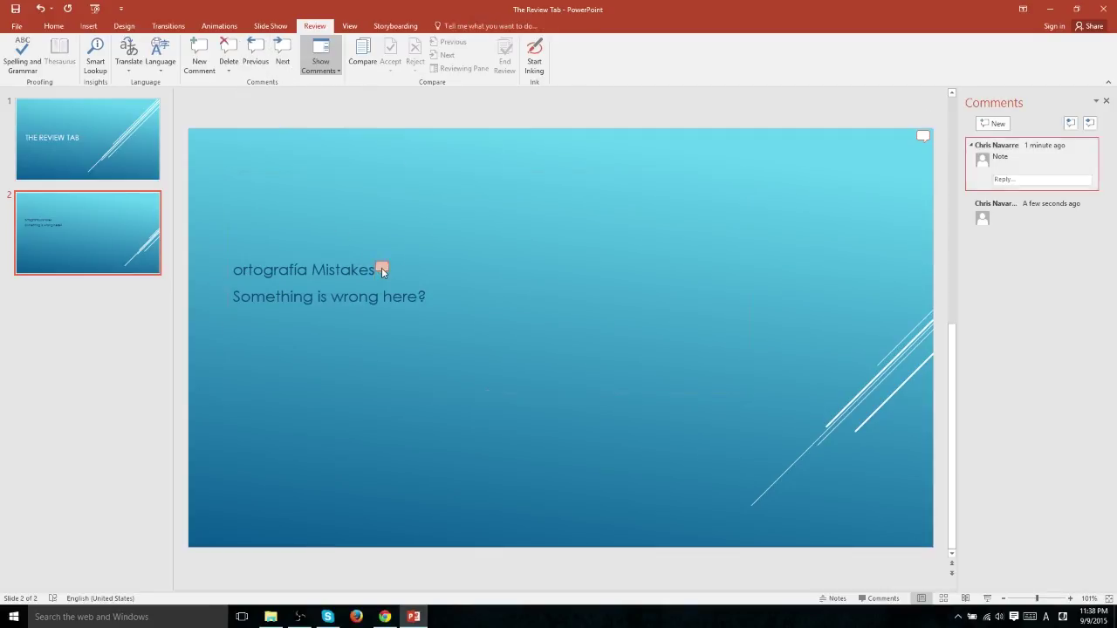
click(228, 50)
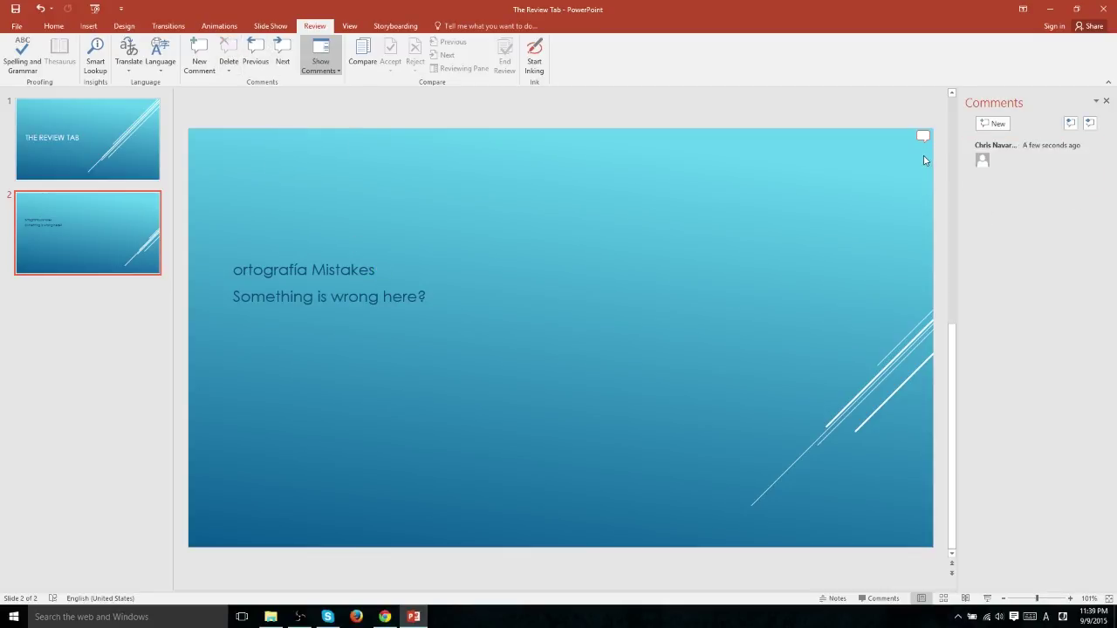
Hide the Comments pane from the Show Comments options, then toggle comments back on
click(326, 72)
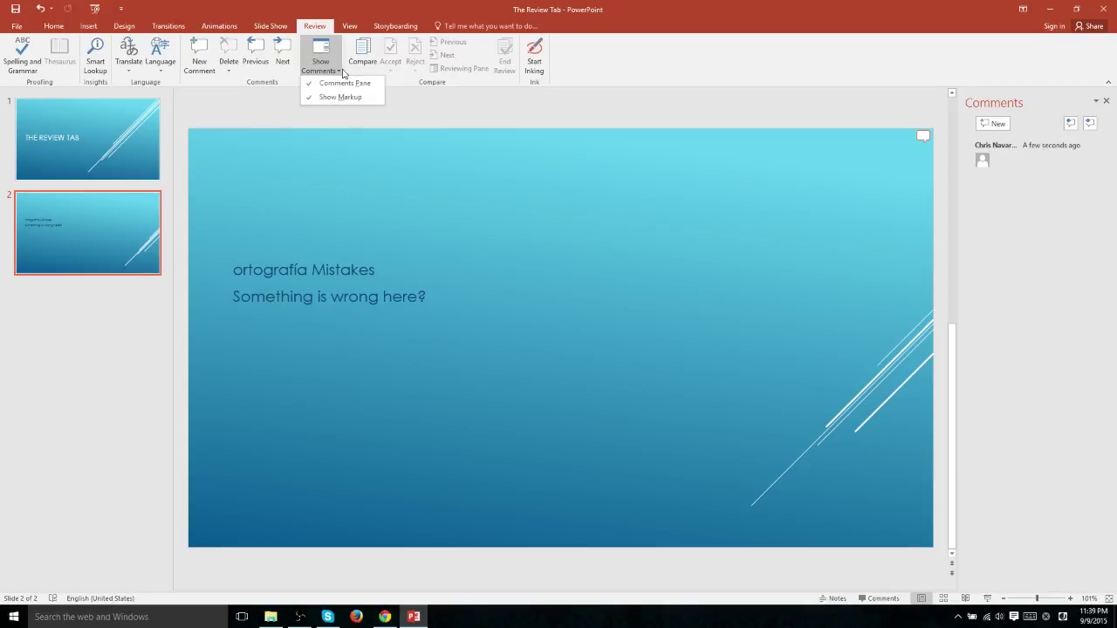
click(341, 99)
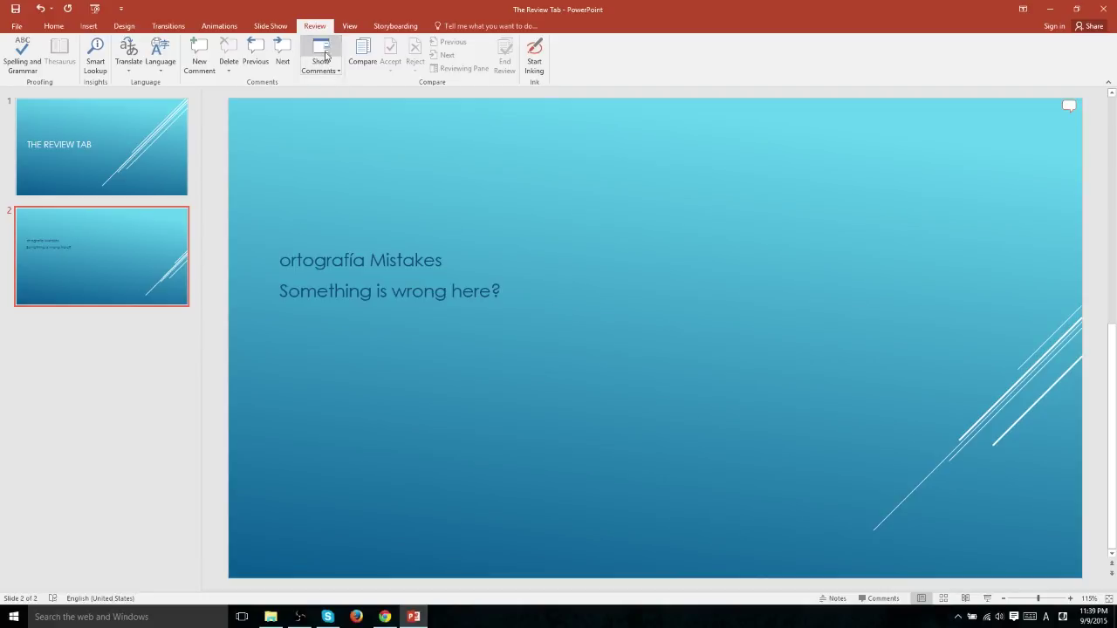
click(333, 71)
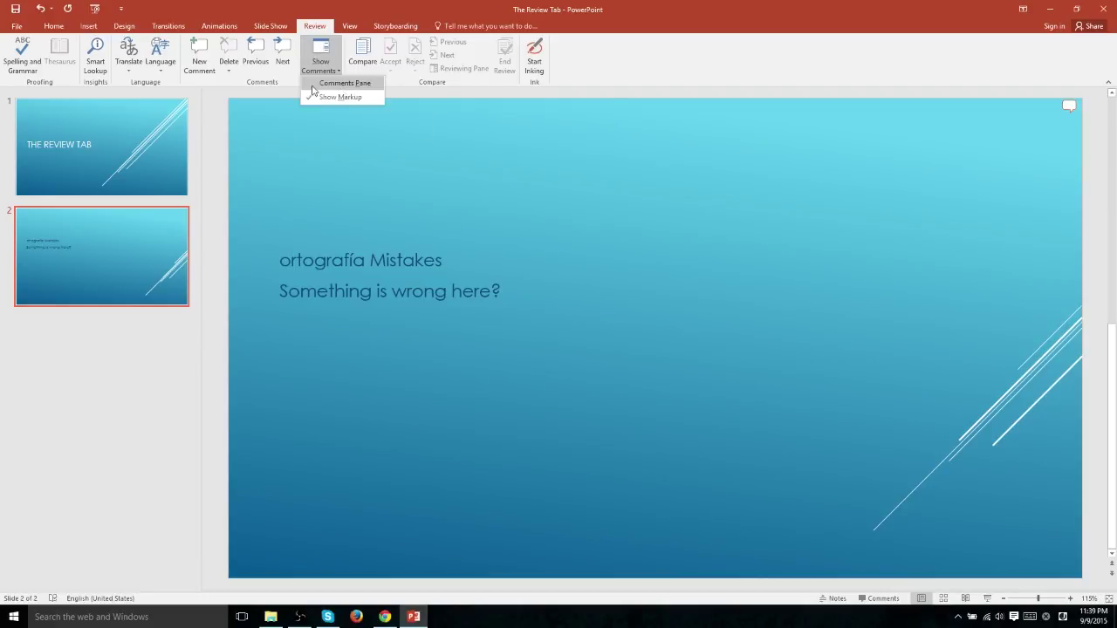
click(318, 69)
click(320, 54)
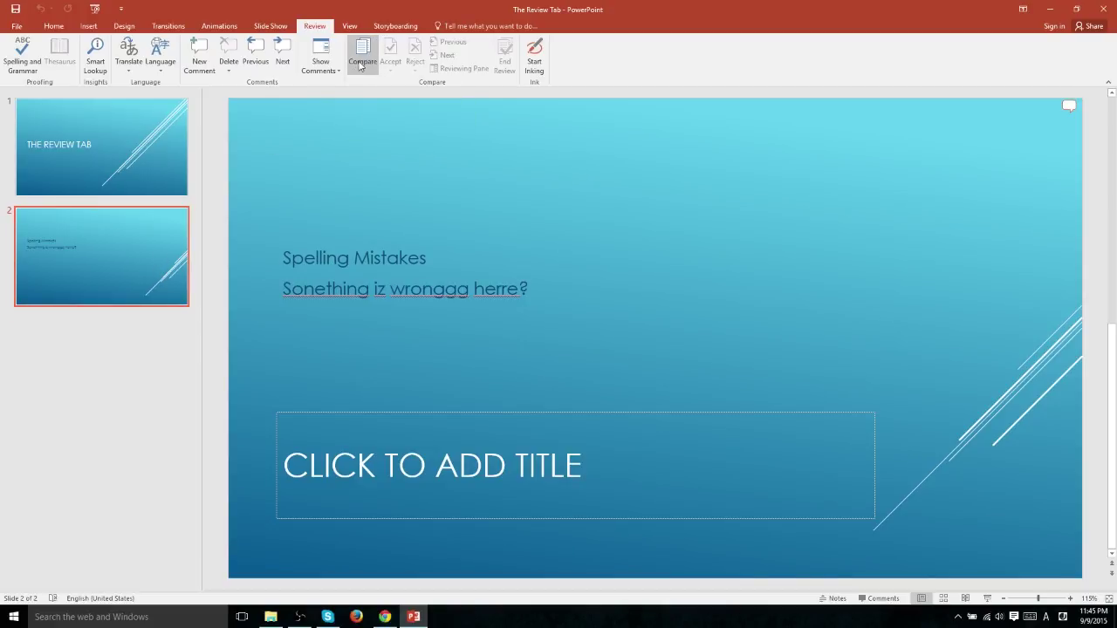
Merge 'The Review Tab 2' into the current presentation with Compare
click(362, 64)
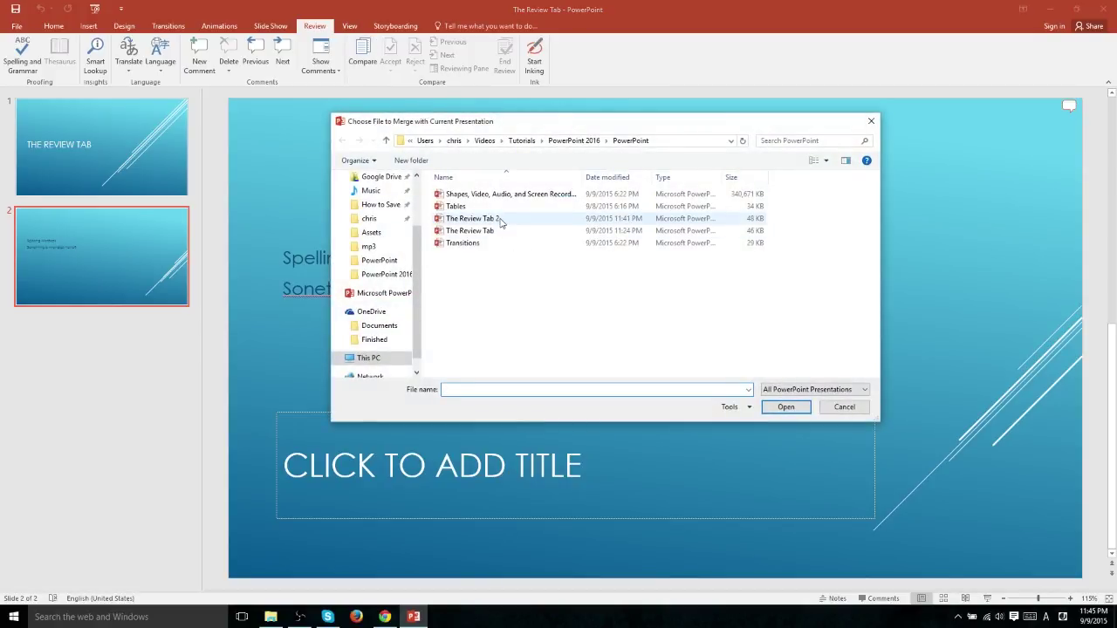
click(499, 219)
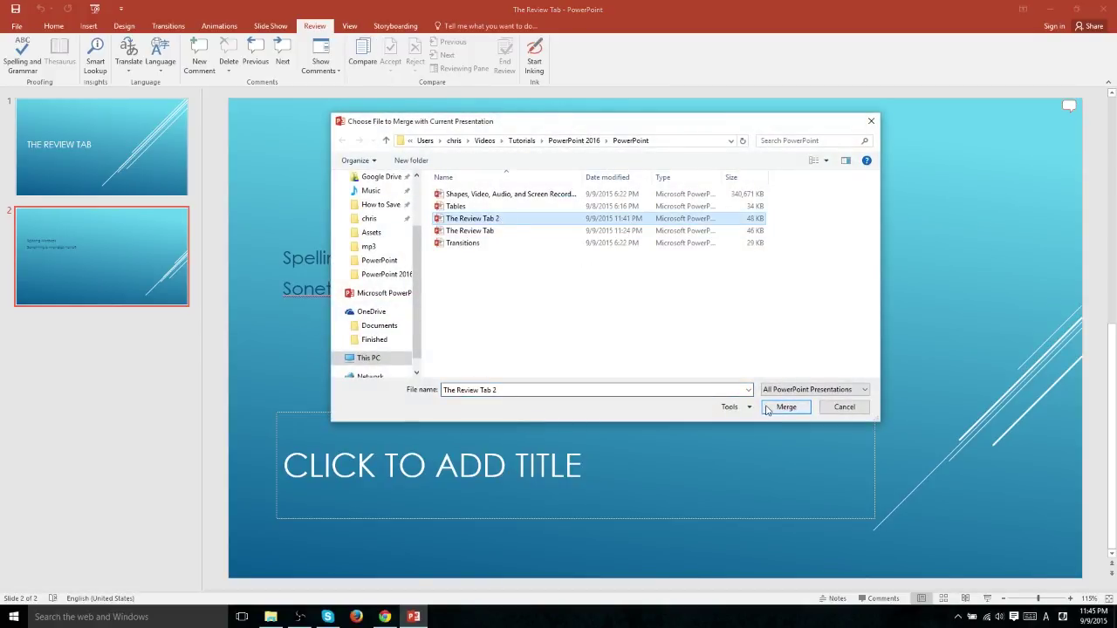
click(785, 406)
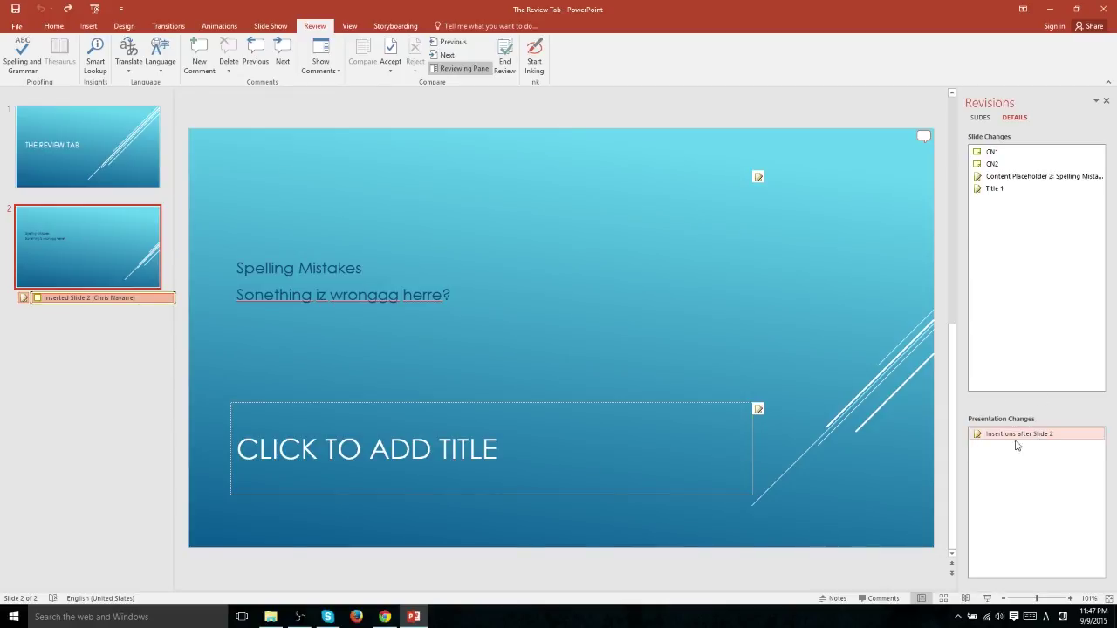
click(982, 436)
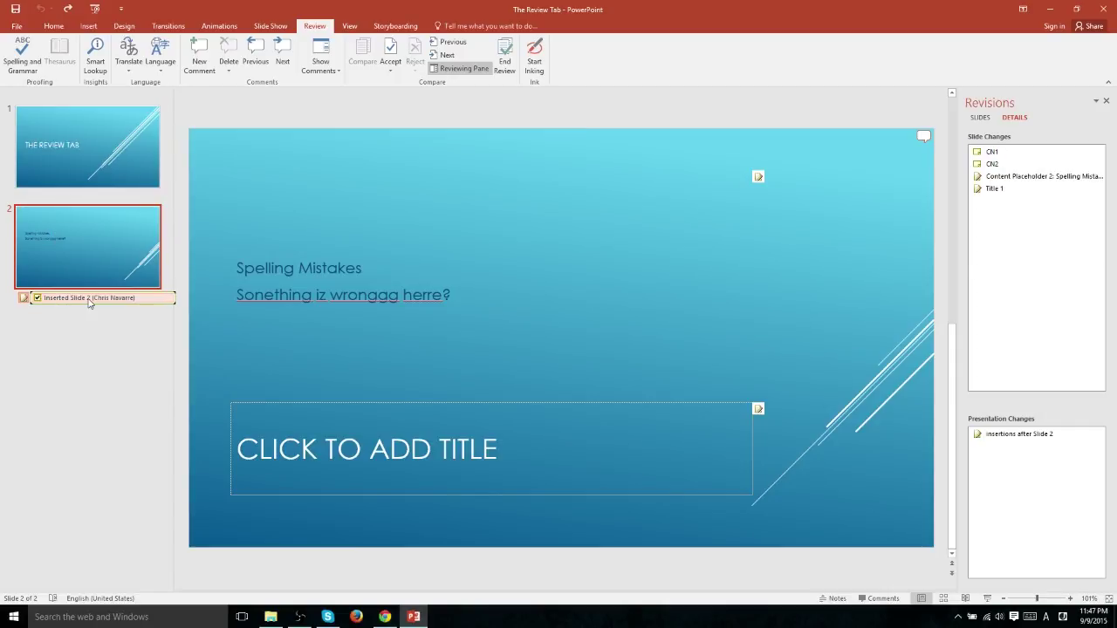
click(88, 301)
key(ctrl+z)
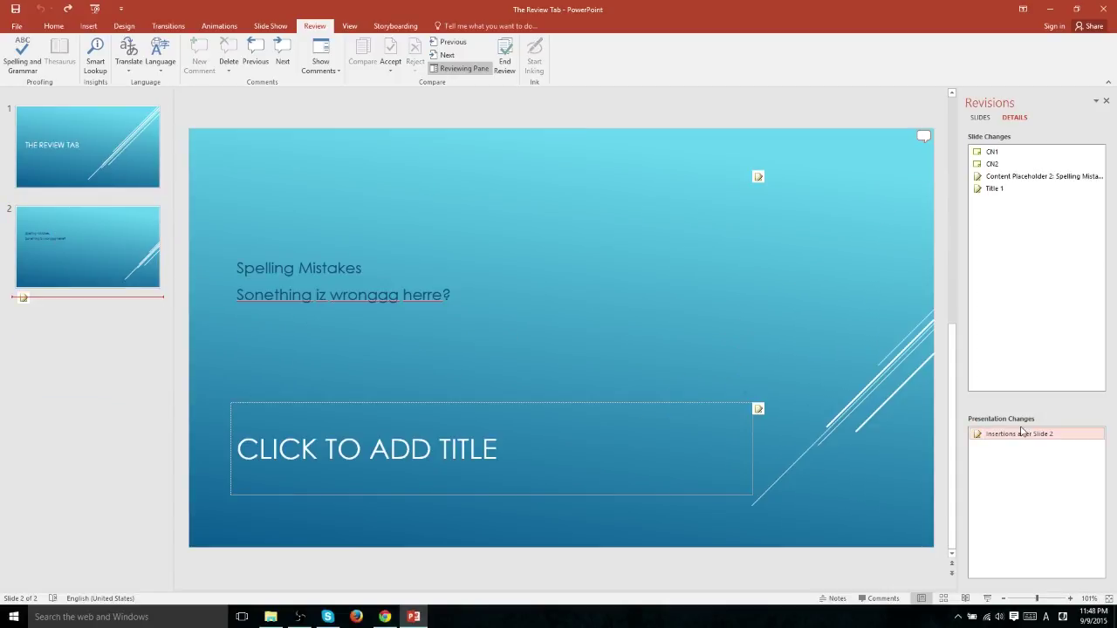
click(24, 297)
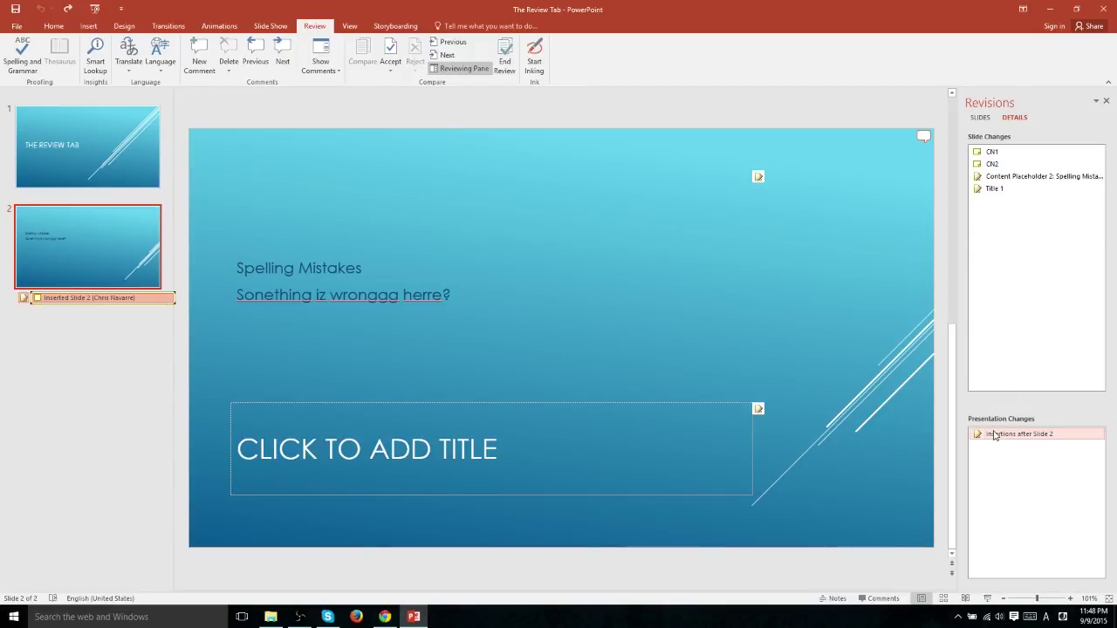
Expand Content Placeholder 2's change list and accept all changes to the presentation
click(1038, 177)
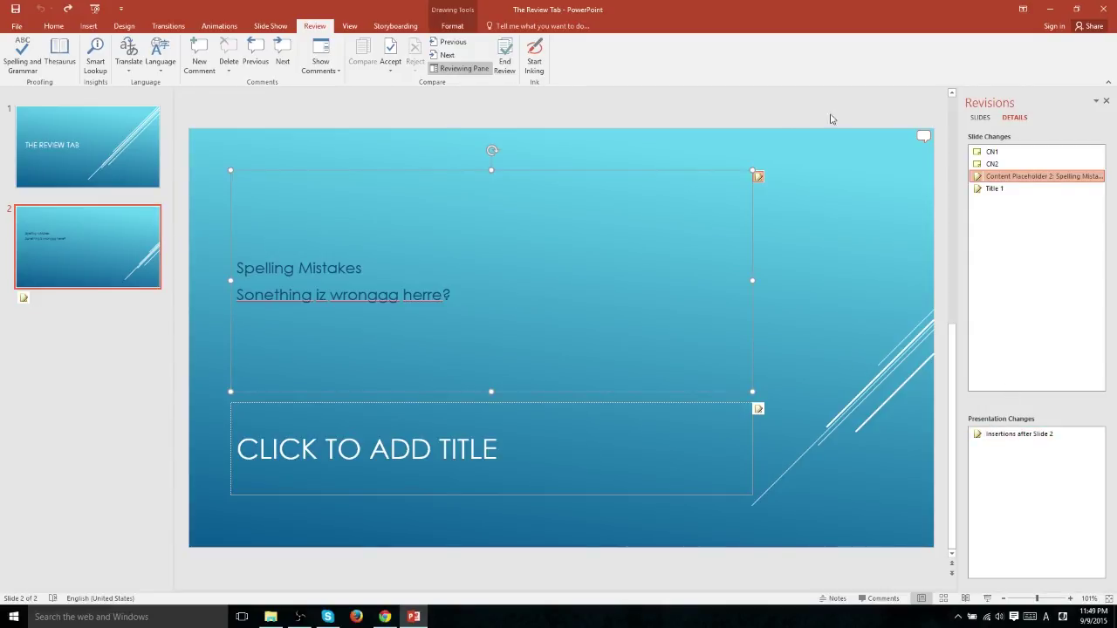
click(988, 178)
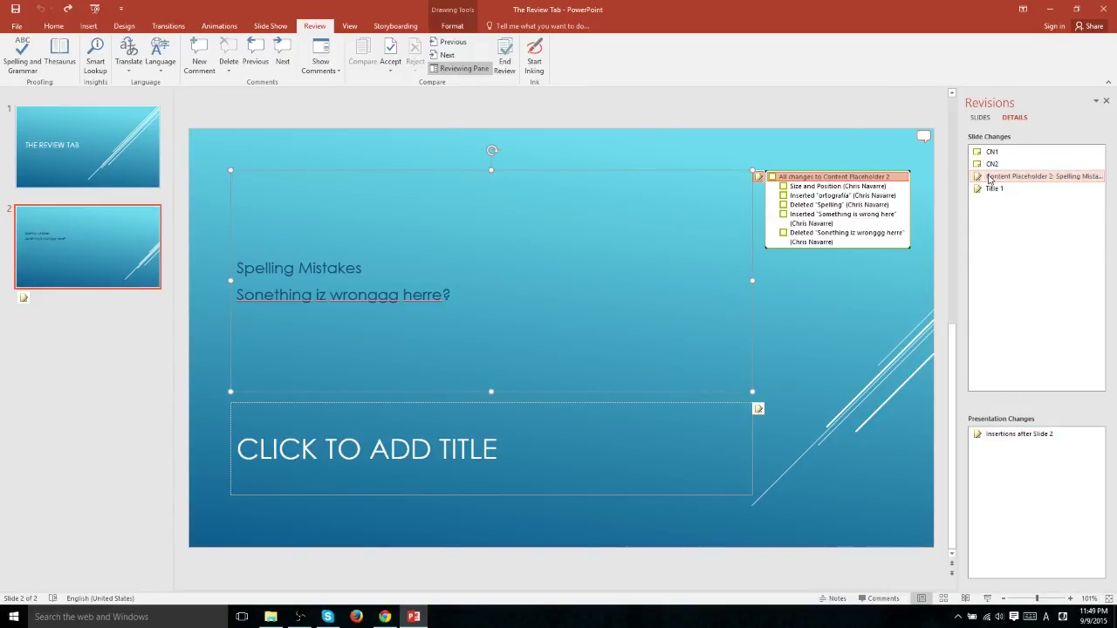
click(390, 66)
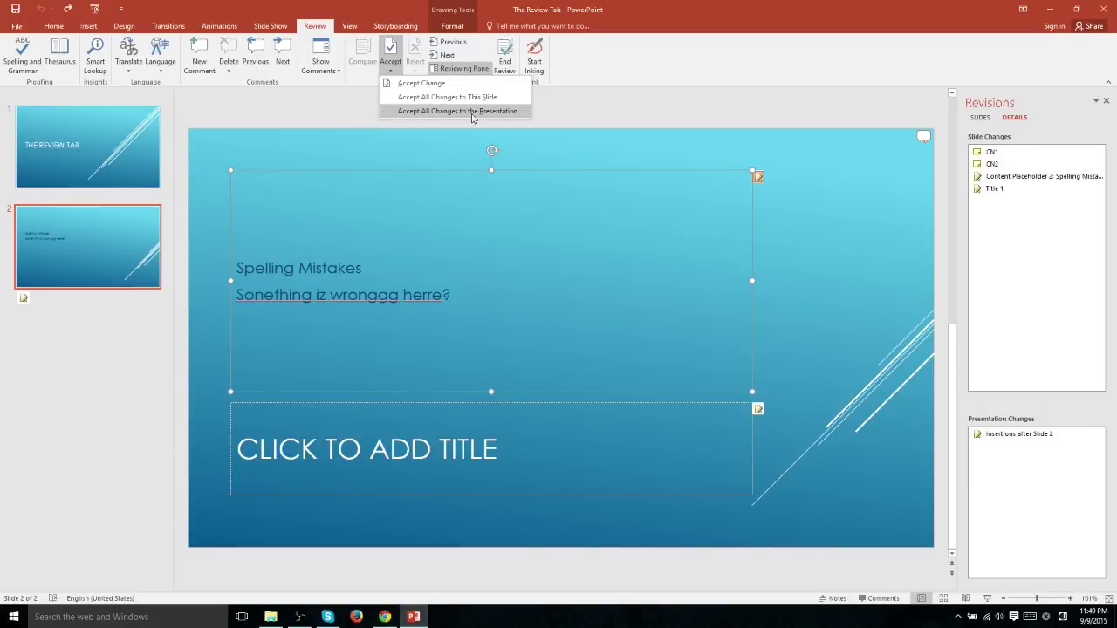
click(426, 111)
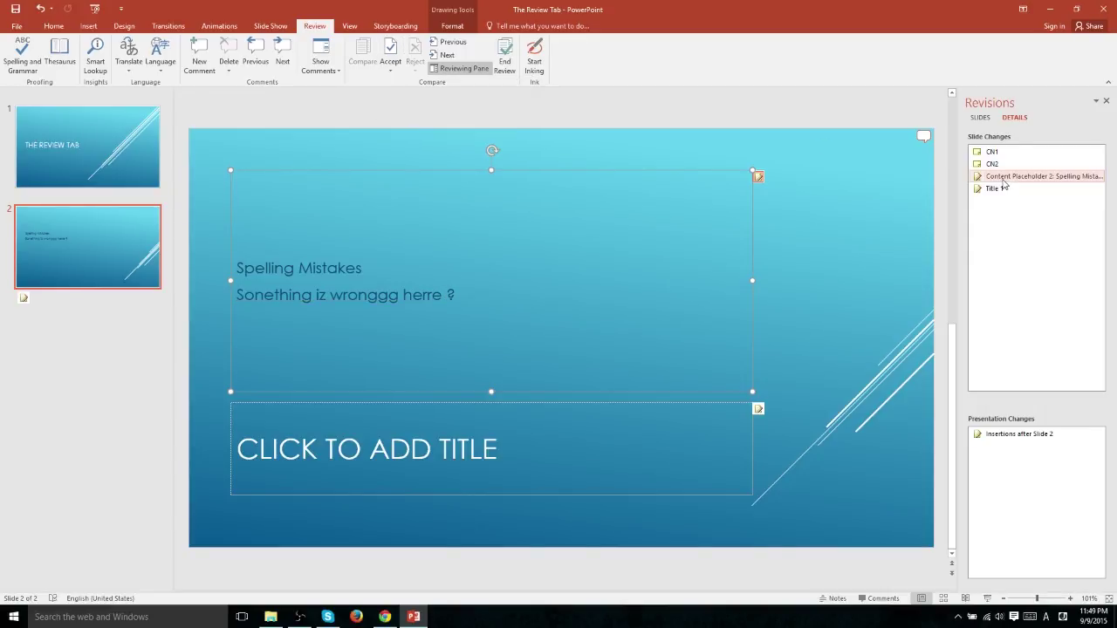
Toggle Content Placeholder 2's change checkboxes, then reject all changes to slide 2
click(1008, 182)
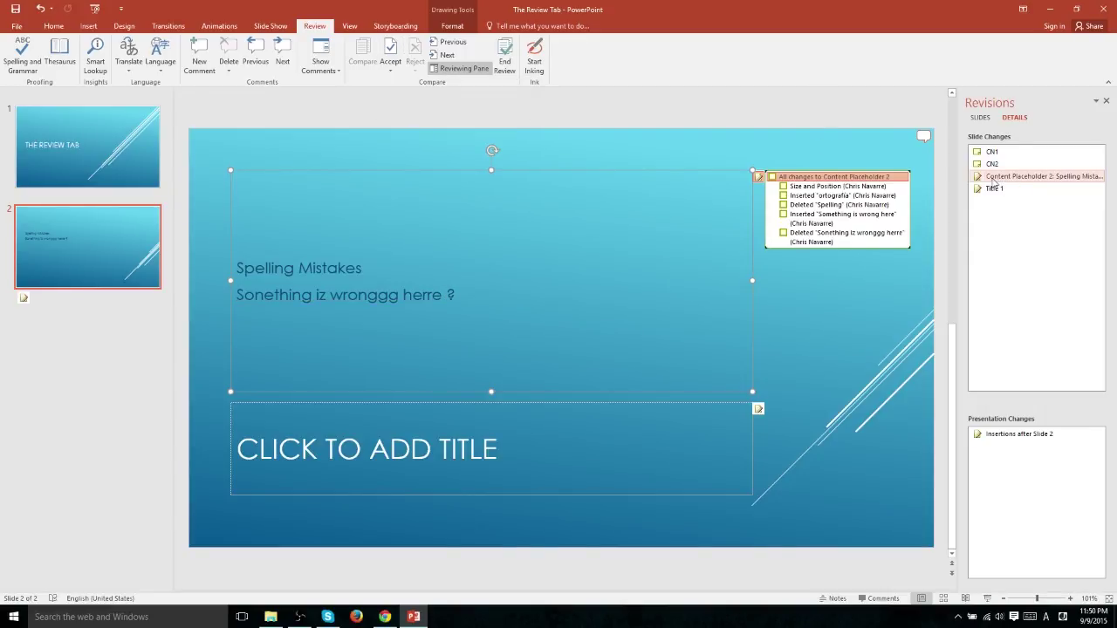
click(835, 177)
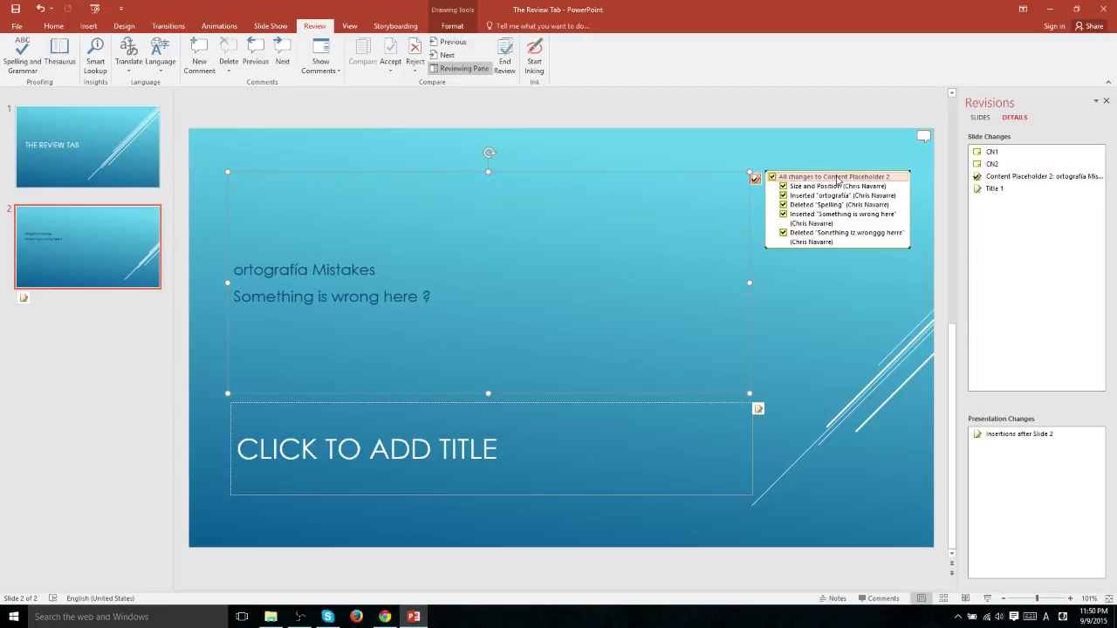
click(843, 177)
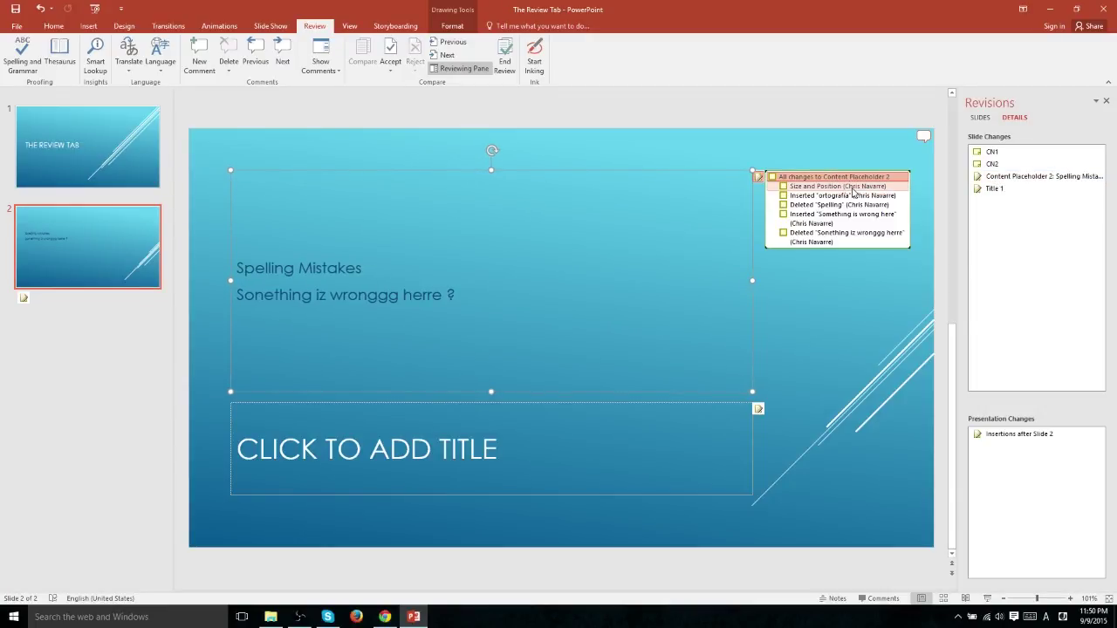
click(853, 187)
click(851, 196)
click(847, 205)
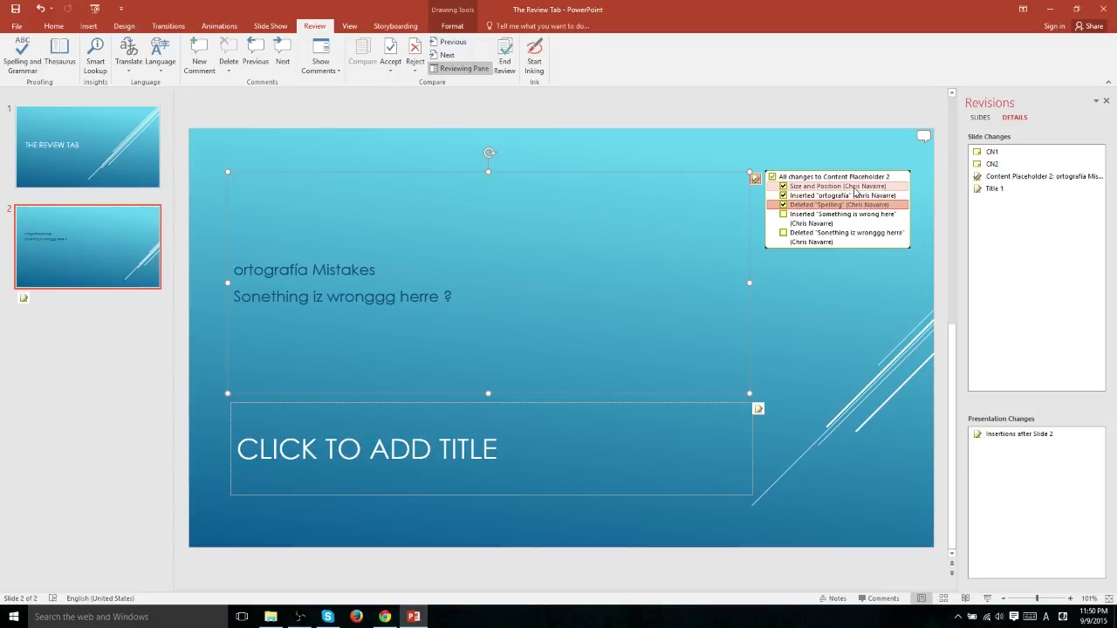
click(426, 73)
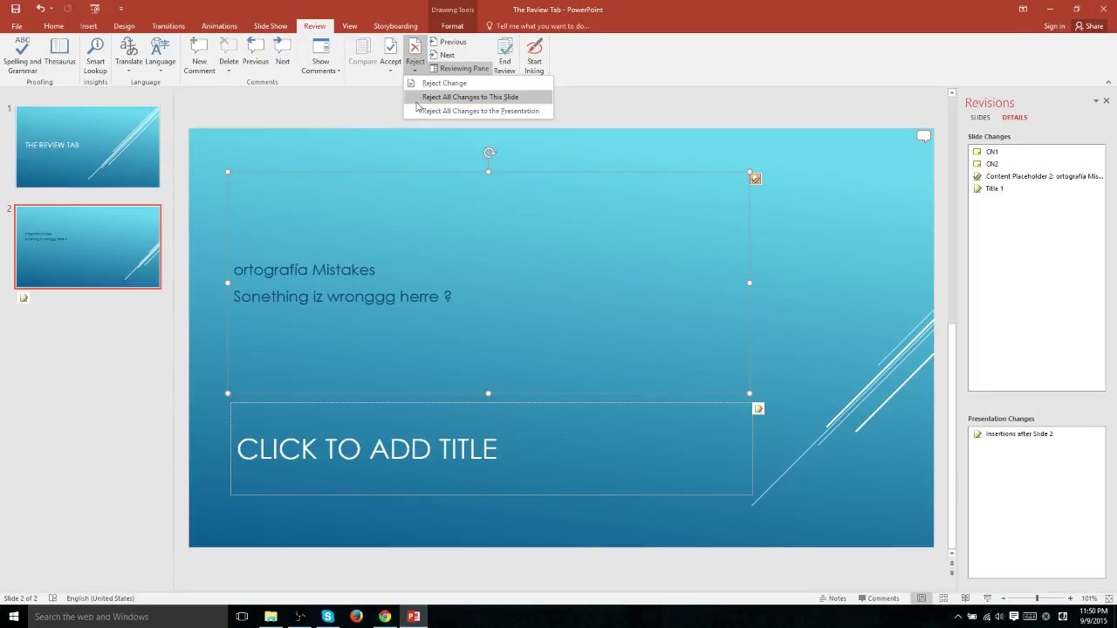
click(424, 97)
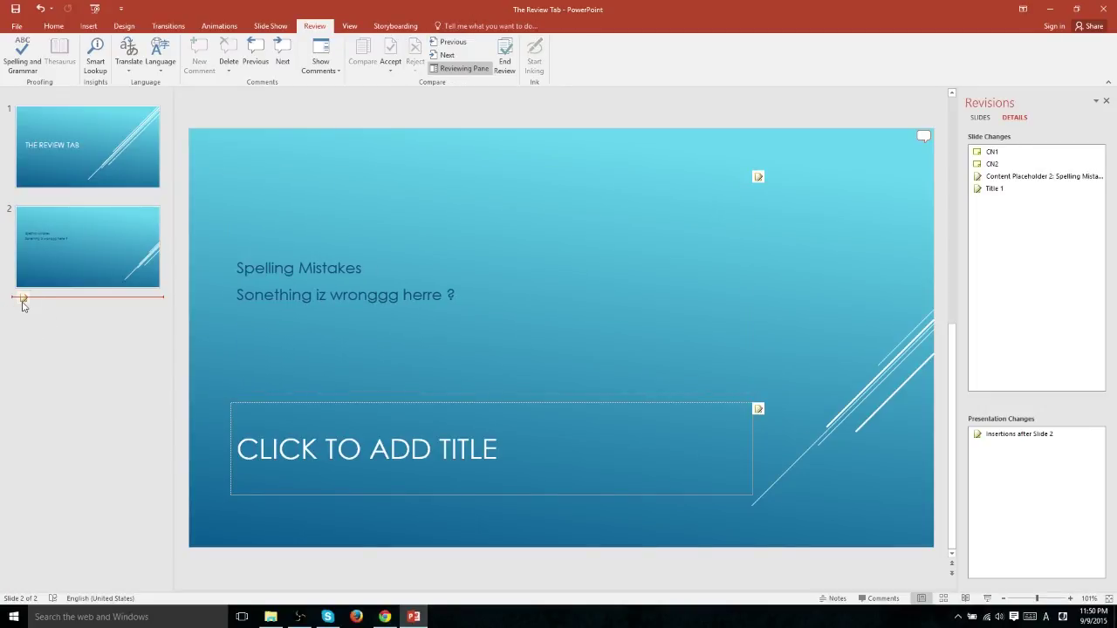
Accept the 'Extra Changes' slide insertion, then reject the inserted slide 3
click(24, 298)
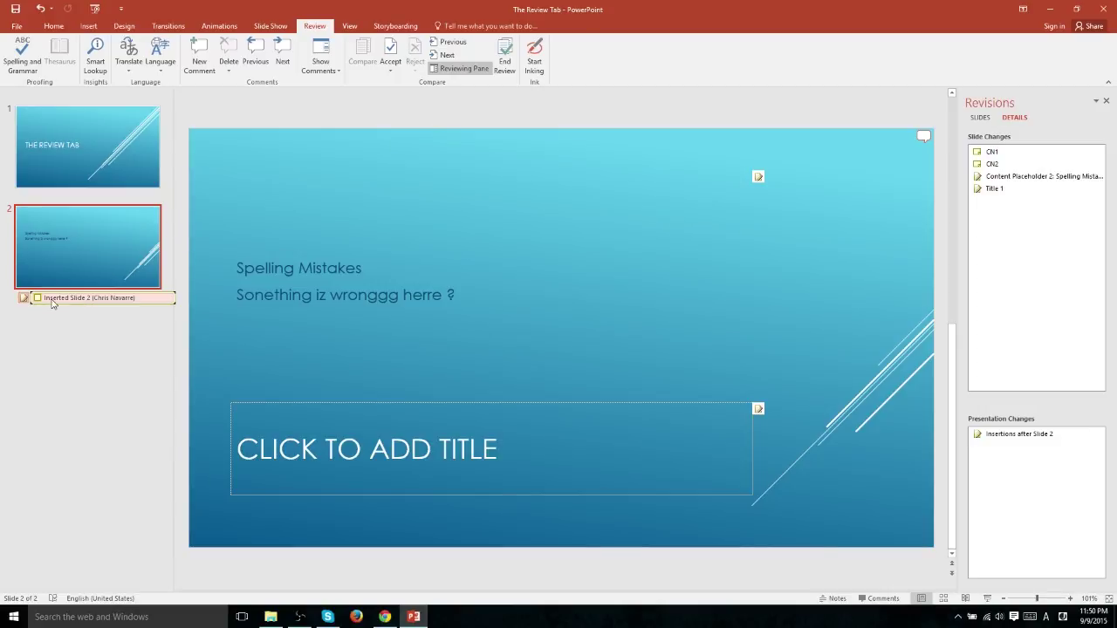
click(53, 301)
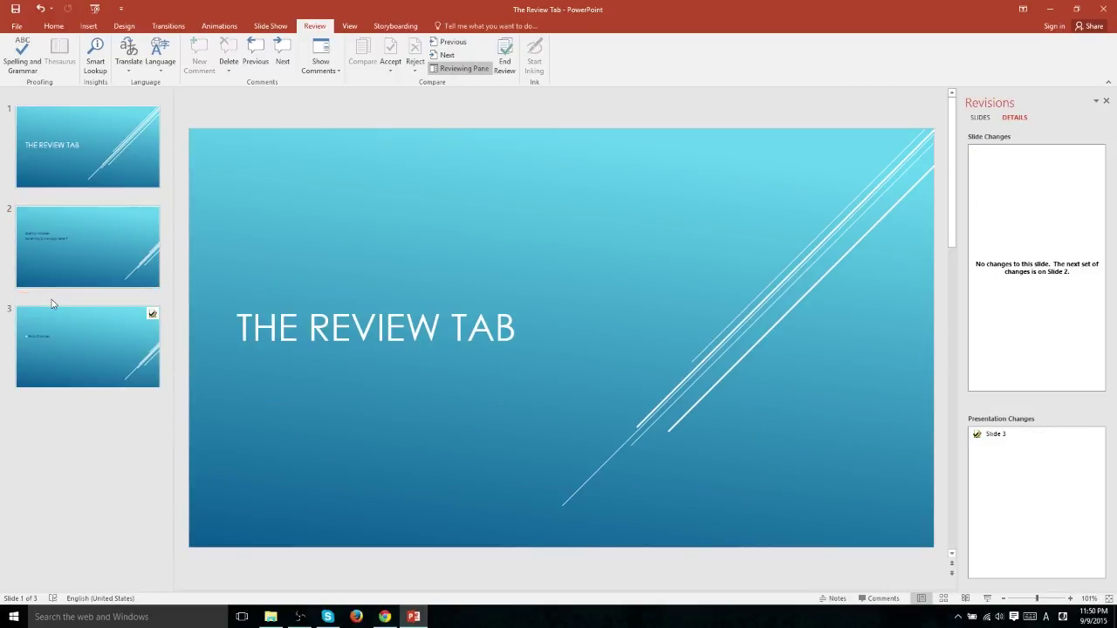
click(152, 314)
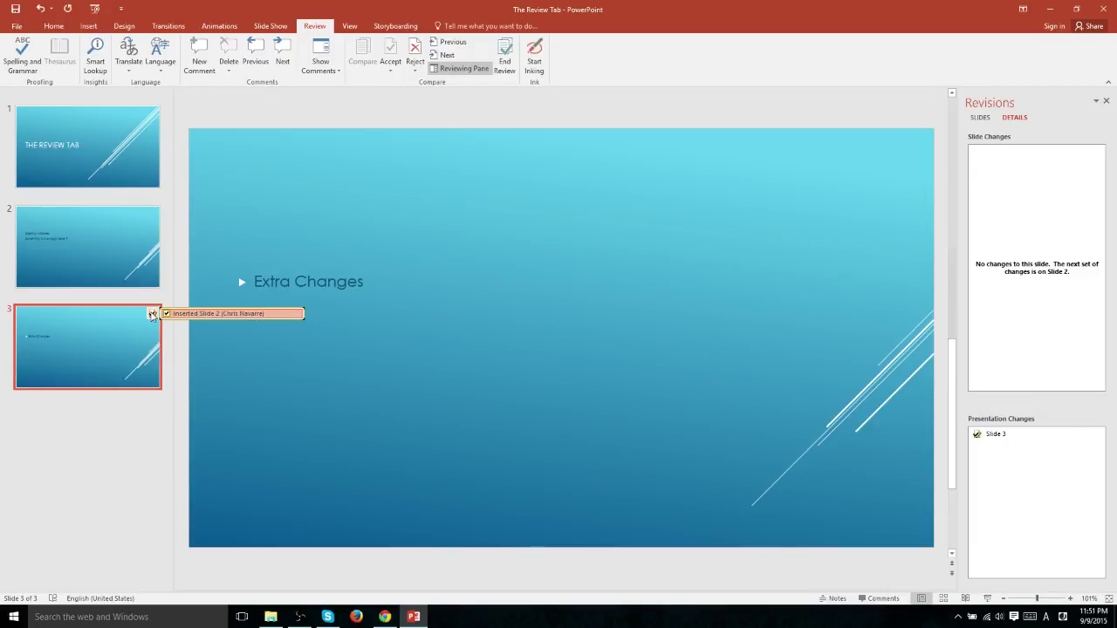
click(416, 68)
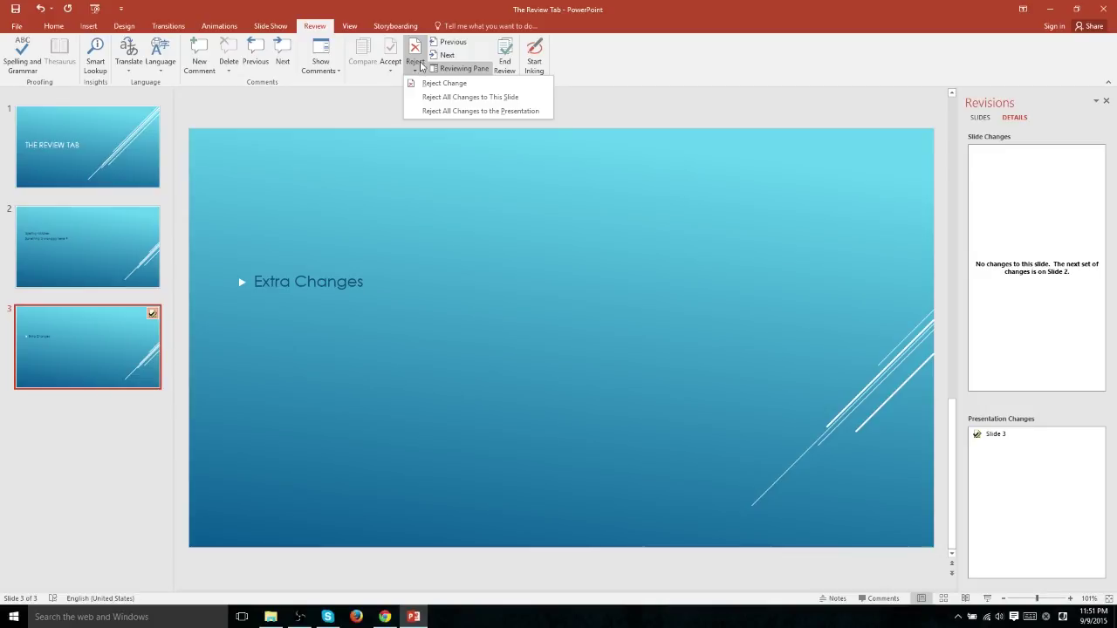
click(421, 66)
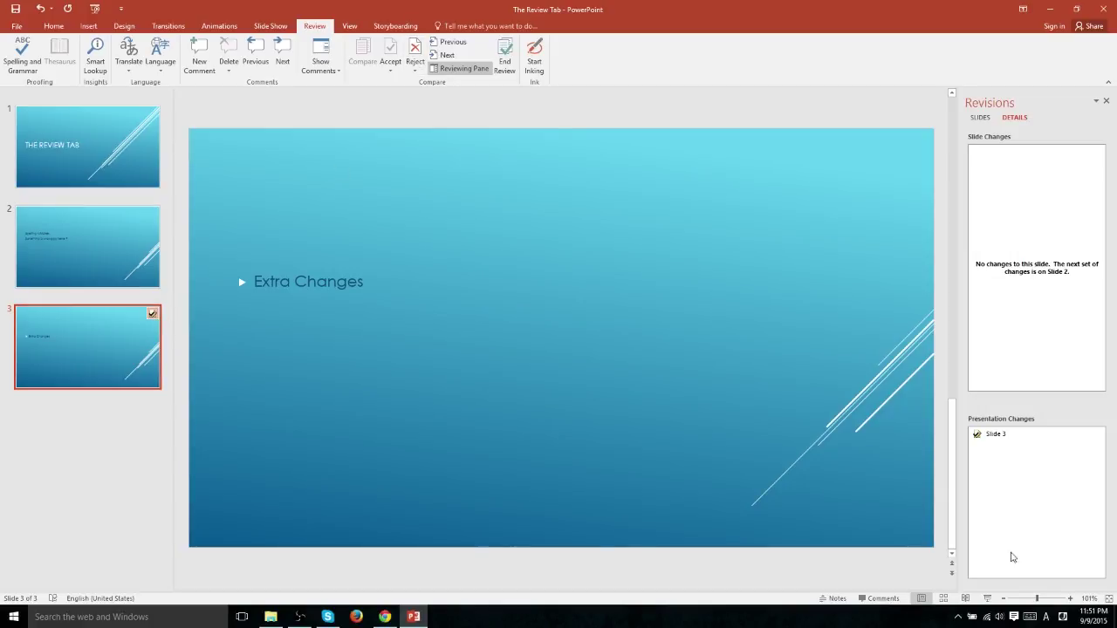
click(1000, 435)
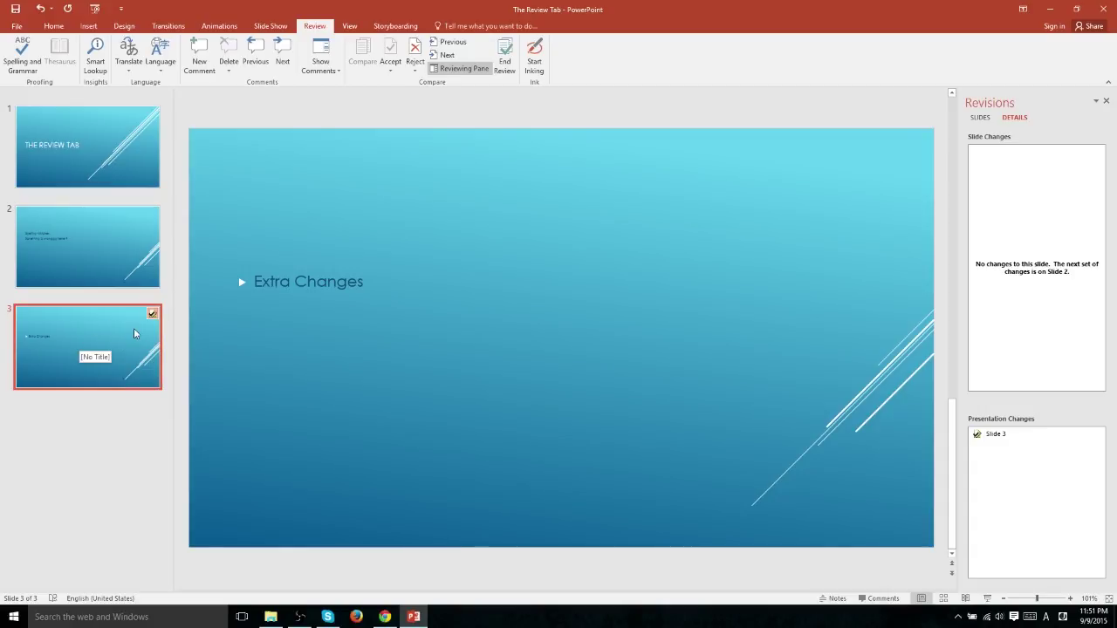
click(1004, 438)
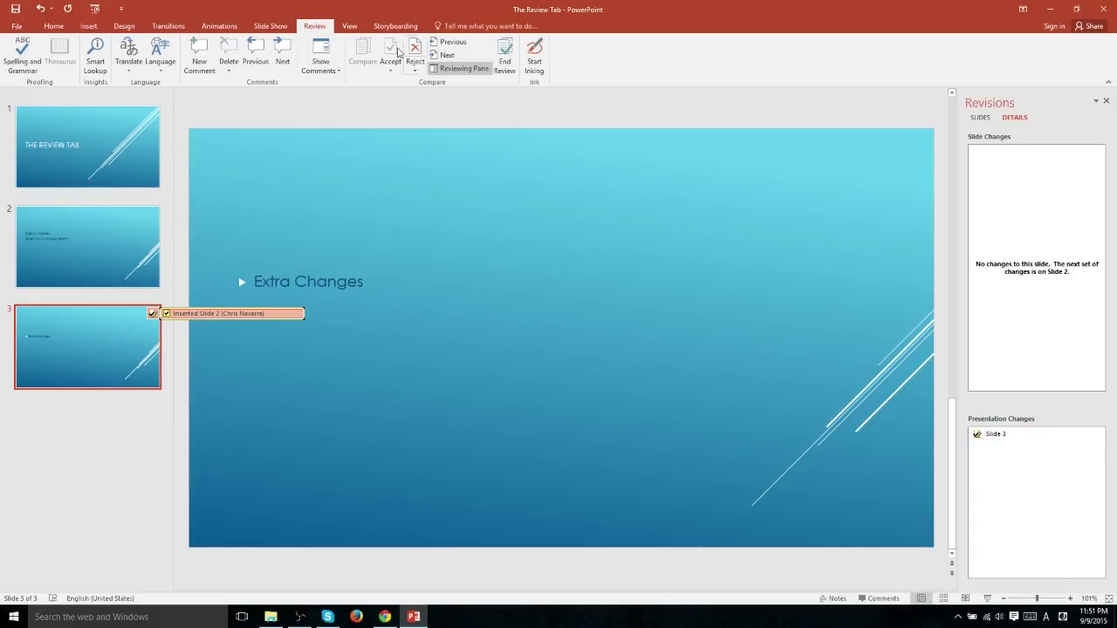
click(415, 68)
click(423, 83)
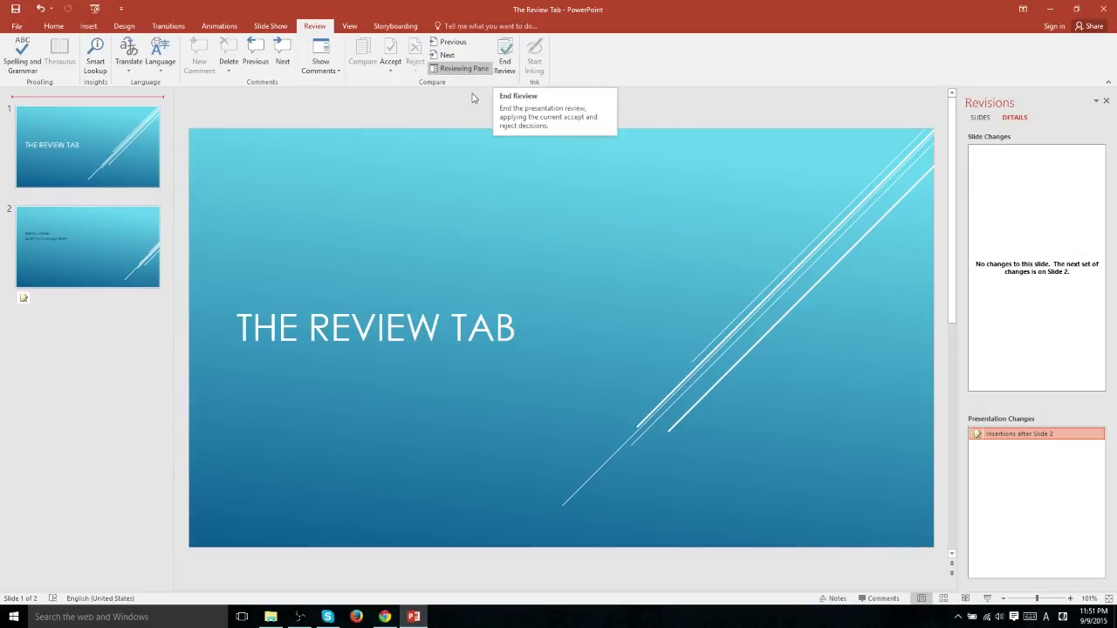
Restore the 'Extra Changes' slide and step through changes until the last-change prompt
click(504, 68)
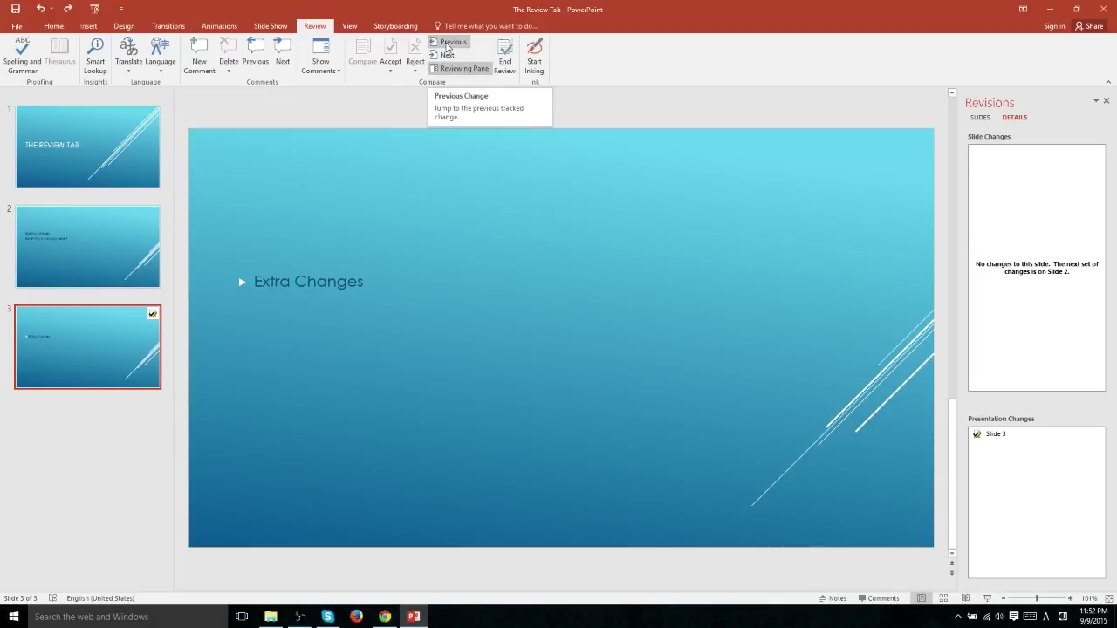
click(450, 48)
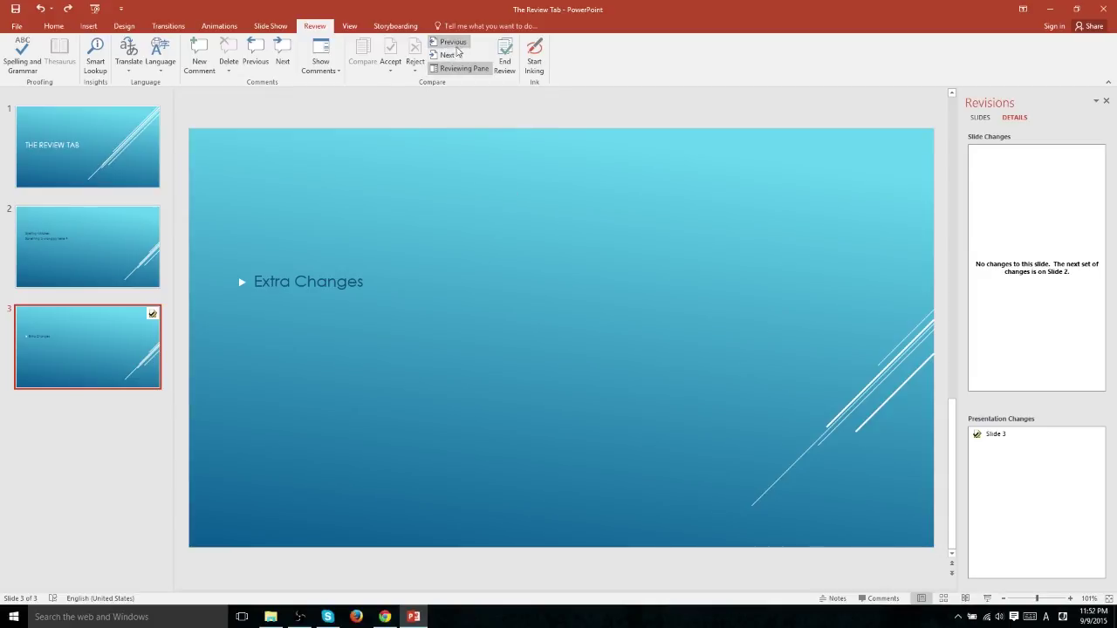
click(454, 44)
click(456, 44)
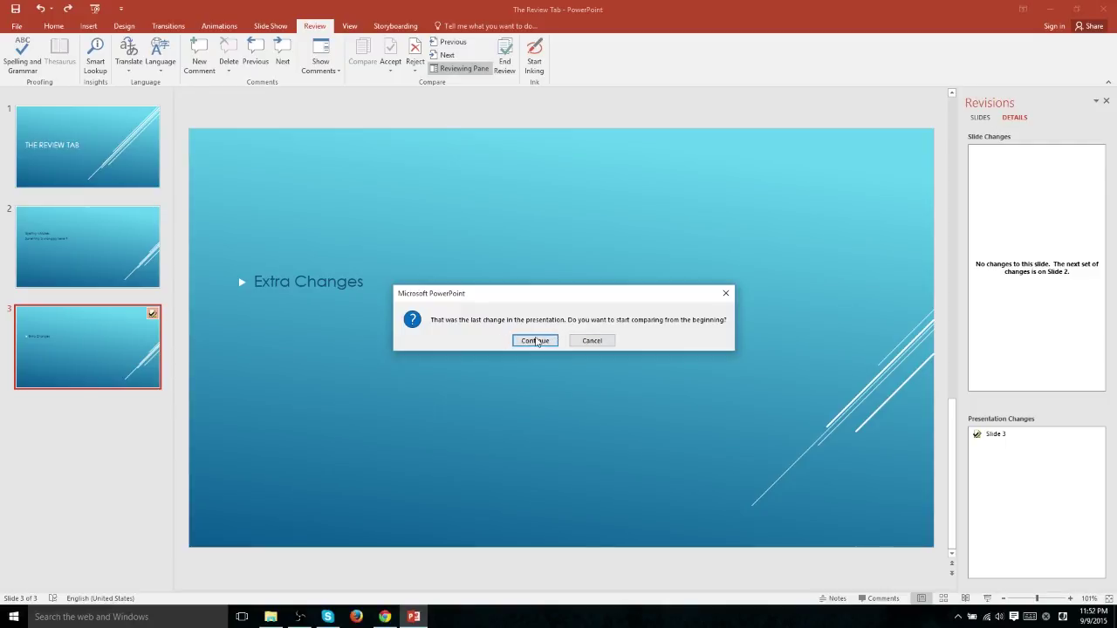
Restart comparing from the beginning, then end the review and confirm with Yes
click(550, 340)
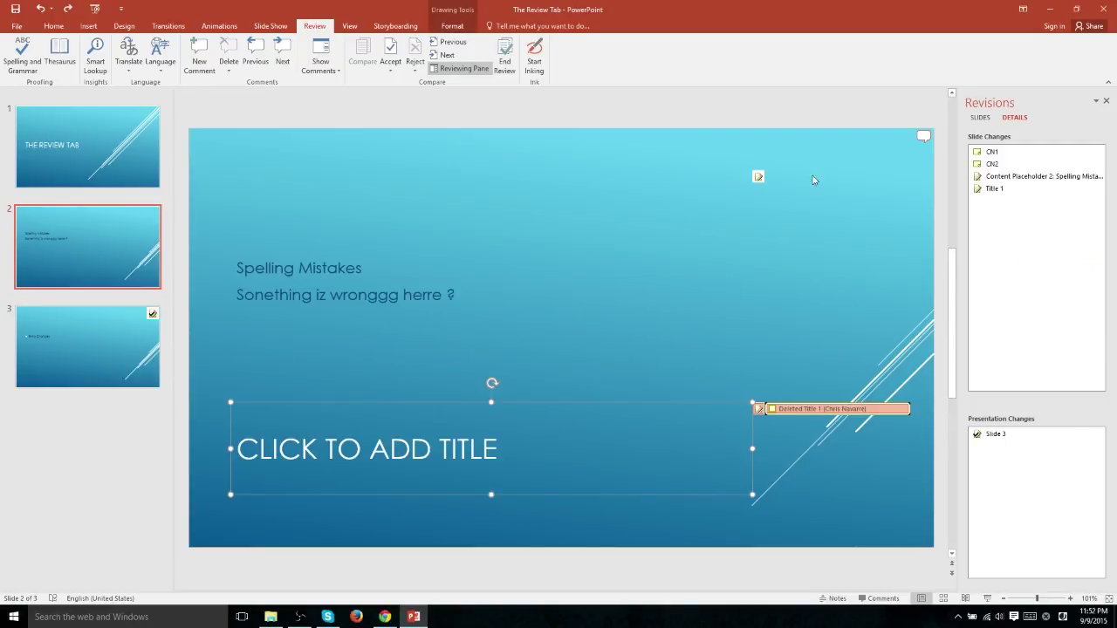
click(504, 69)
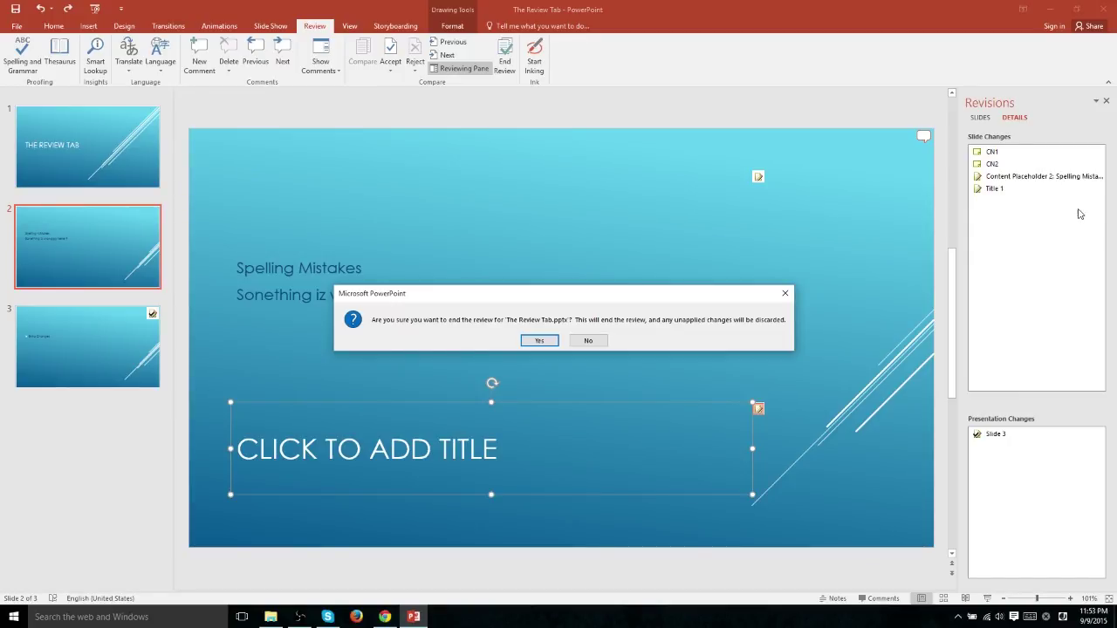
key(Return)
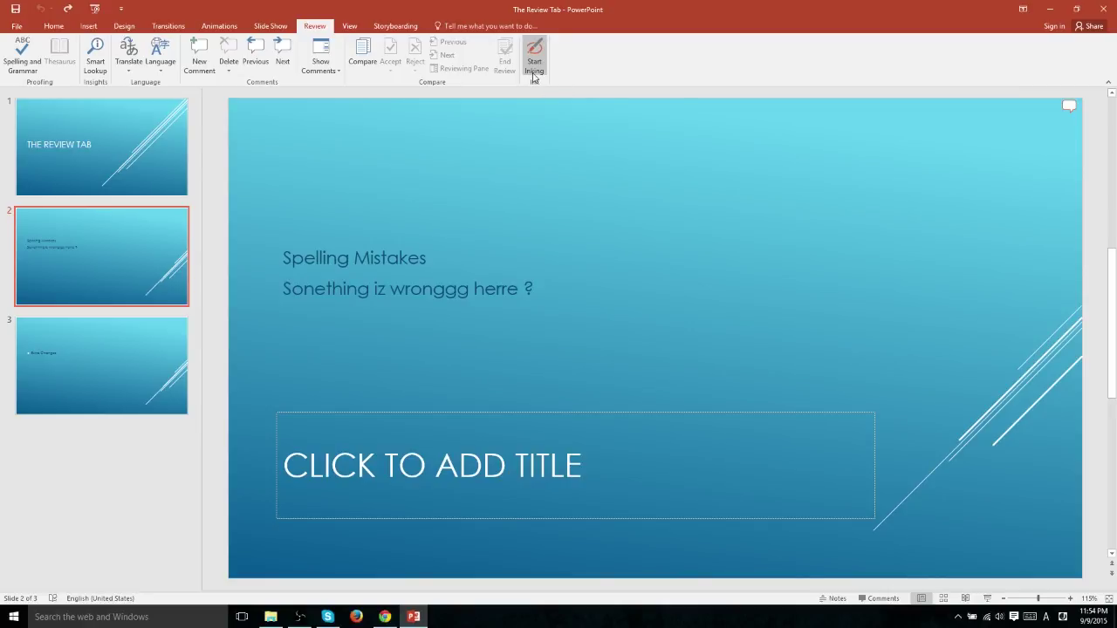
Circle slide 2's two text lines with a thin red pen and highlight 'wronggg' in green
click(530, 68)
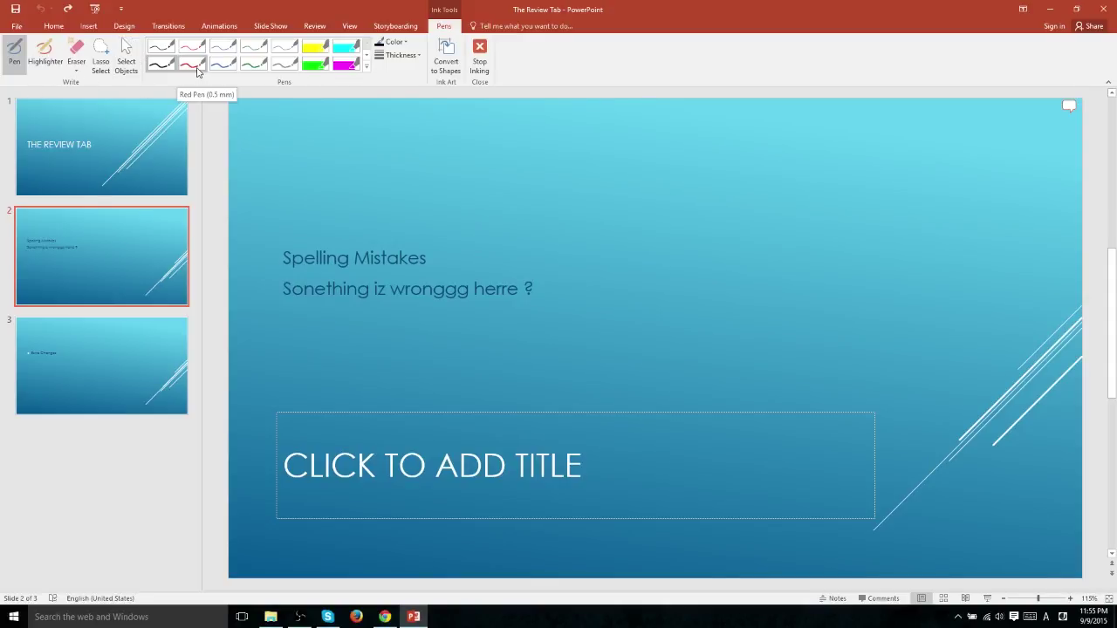
click(193, 65)
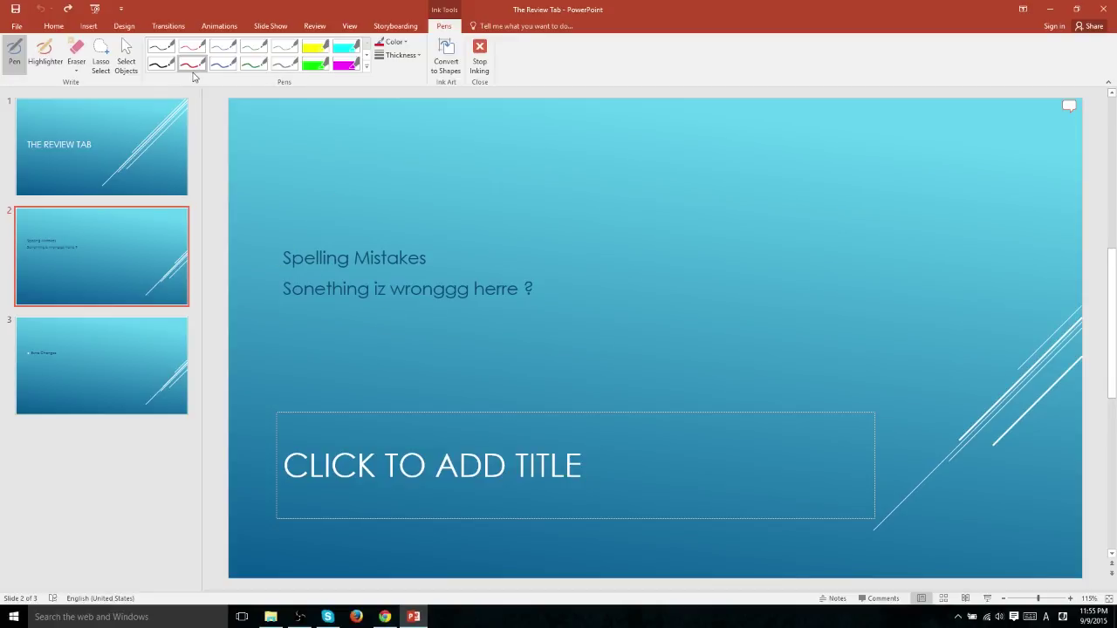
mouse_move(271, 236)
mouse_down()
mouse_move(522, 252)
mouse_move(539, 301)
mouse_move(359, 331)
mouse_move(273, 260)
mouse_move(275, 234)
mouse_up()
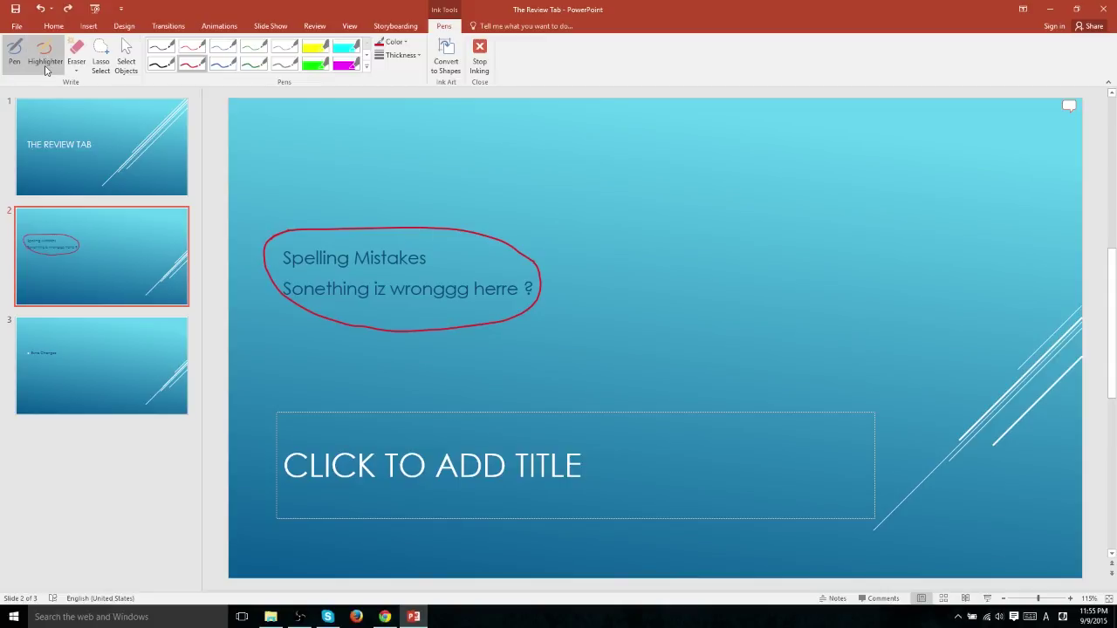
click(48, 59)
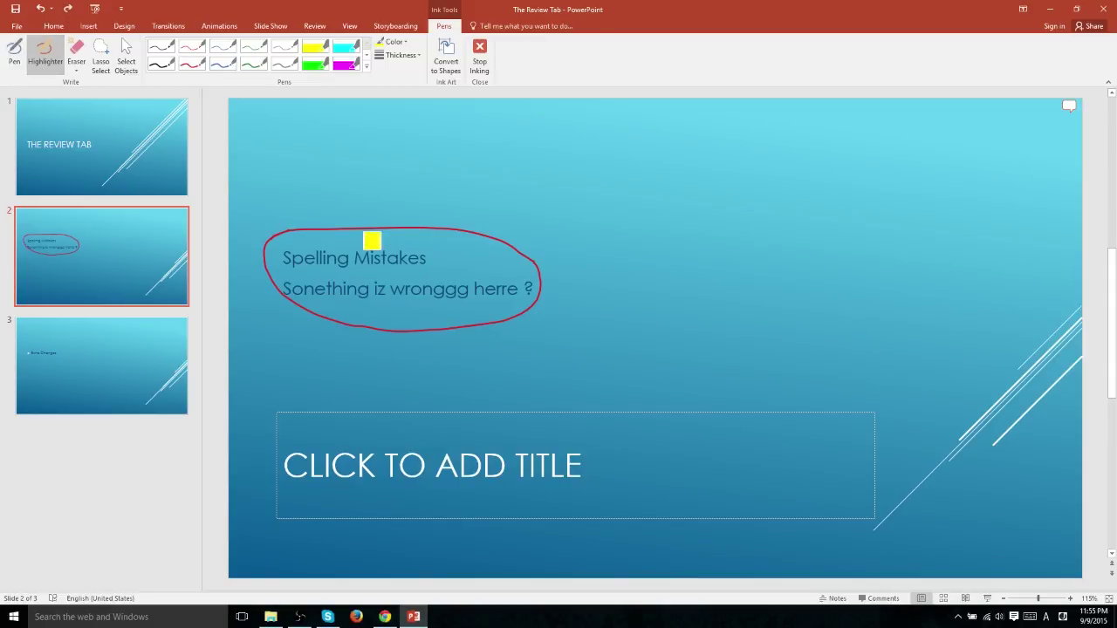
drag(392, 288, 467, 291)
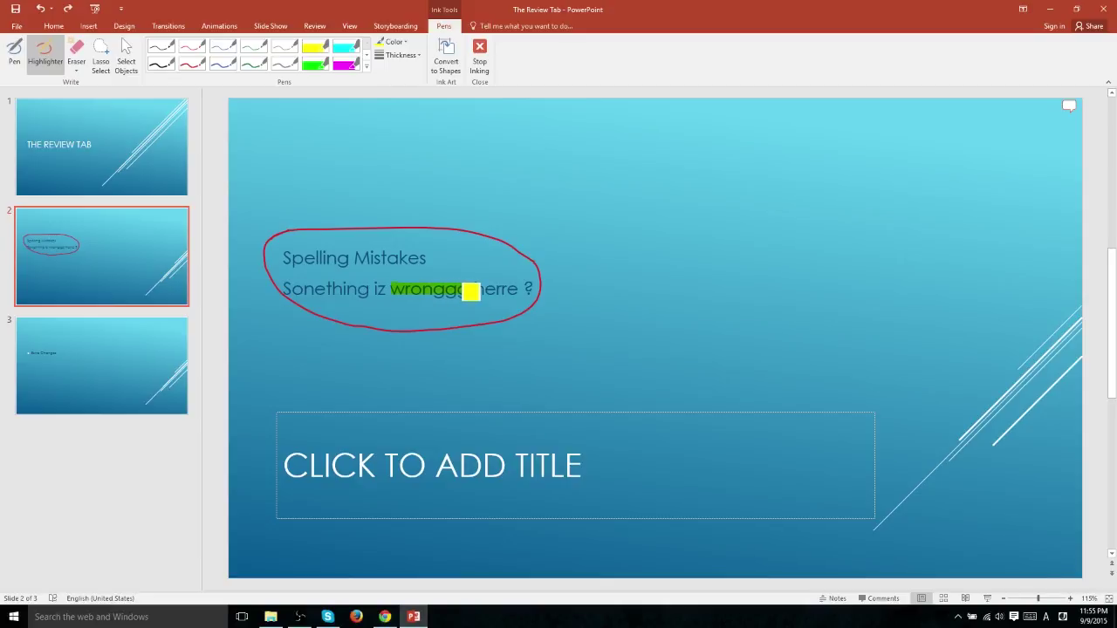
key(Escape)
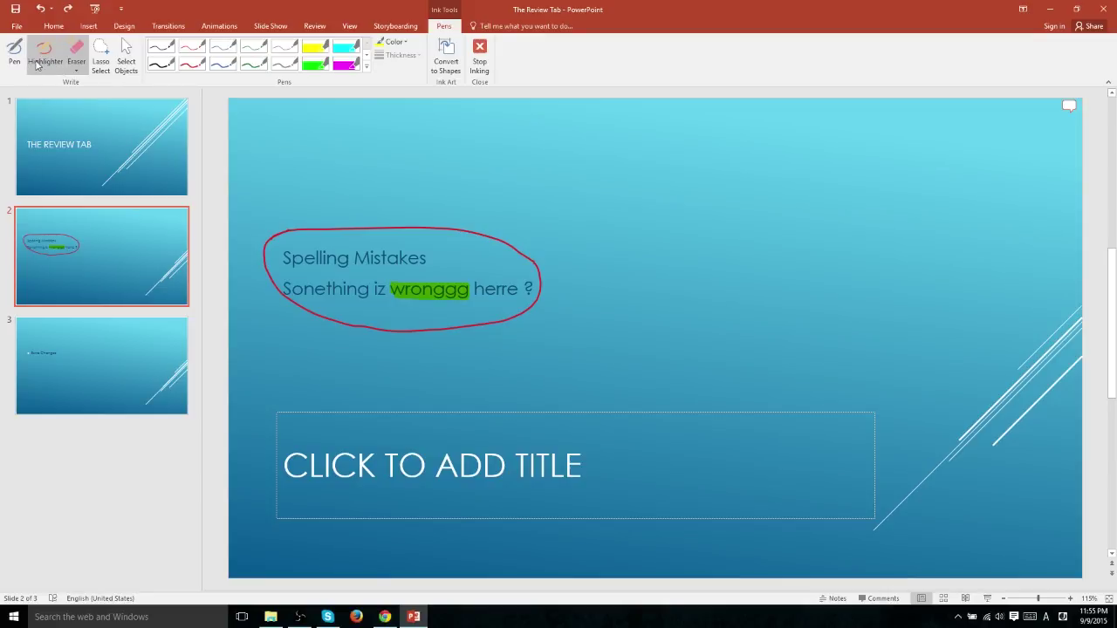
Erase the green highlight over 'wronggg' and the red ellipse, then choose Lasso Select
click(76, 54)
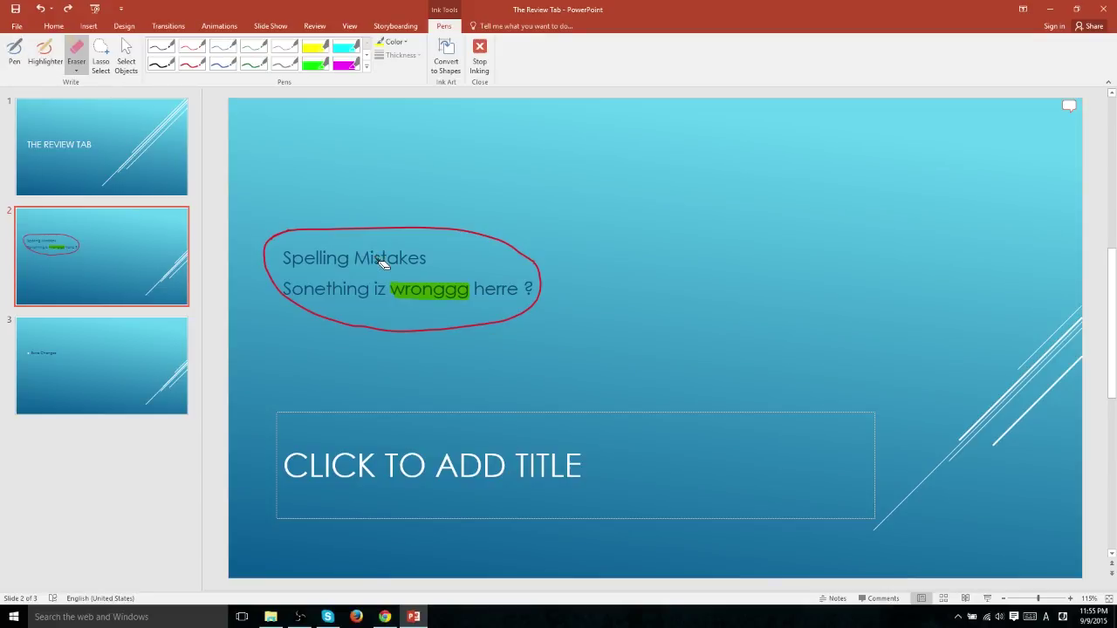
click(426, 292)
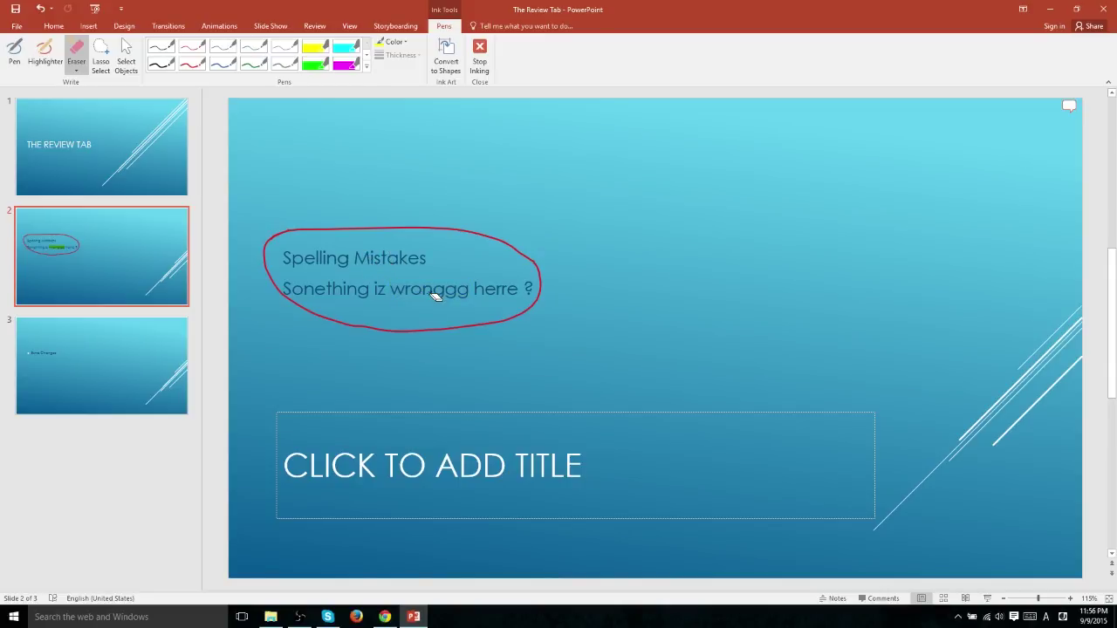
click(480, 233)
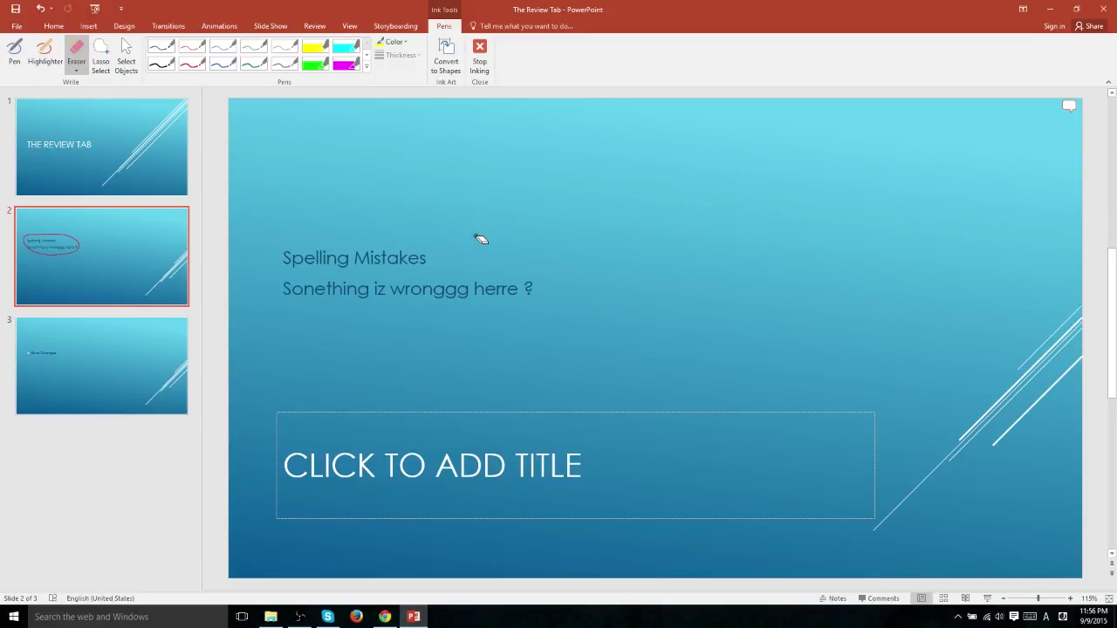
click(102, 61)
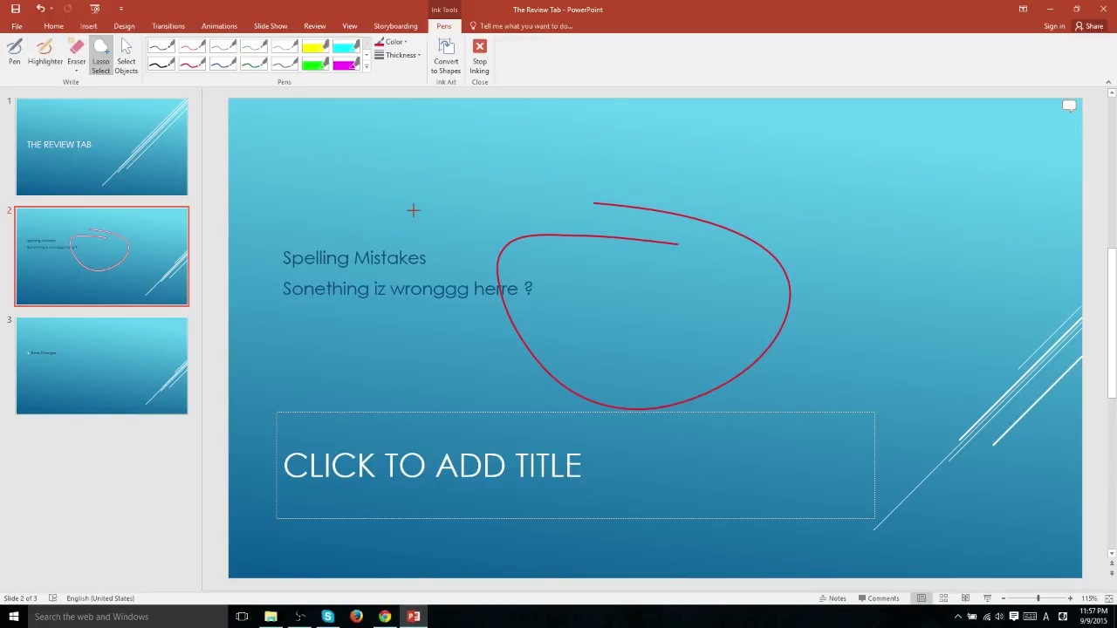
Lasso-select the red ink loop and shrink it to sit just right of the sentence
mouse_move(439, 226)
mouse_down()
mouse_move(451, 187)
mouse_move(713, 152)
mouse_move(823, 195)
mouse_move(880, 355)
mouse_move(770, 483)
mouse_move(501, 481)
mouse_up()
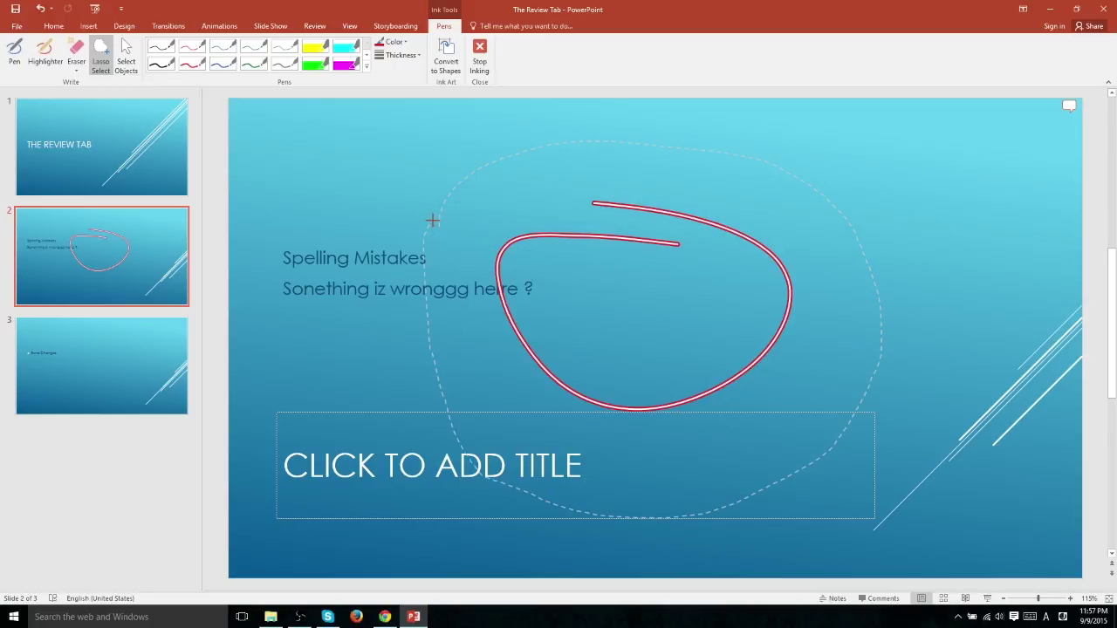
drag(432, 221, 444, 204)
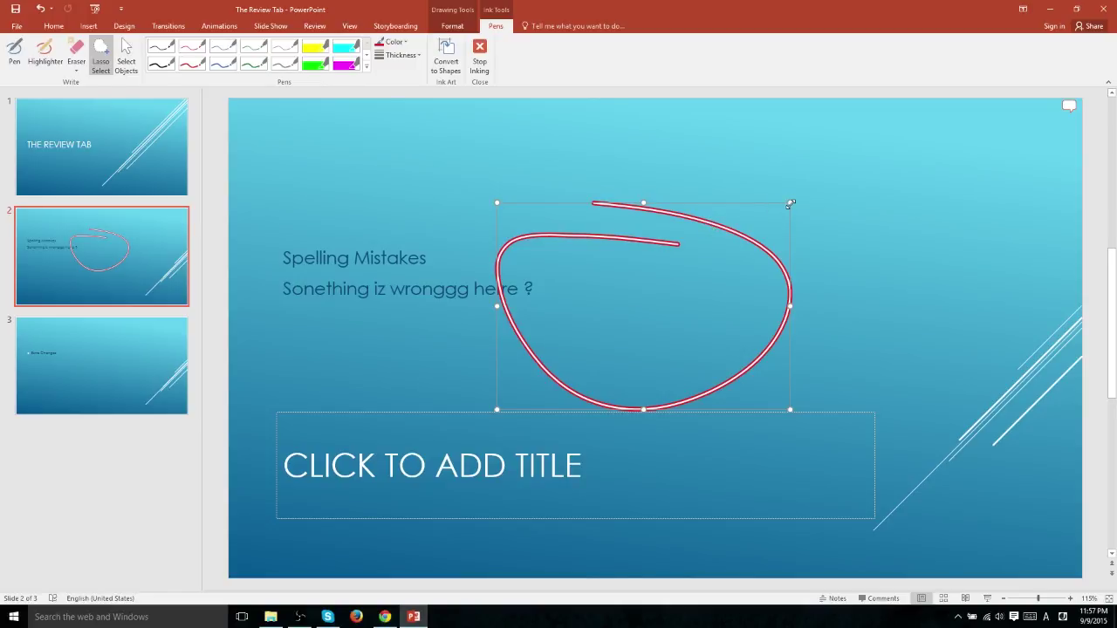
mouse_move(790, 203)
mouse_down()
mouse_move(678, 256)
mouse_move(556, 173)
mouse_move(410, 188)
mouse_move(768, 220)
mouse_up()
key(Escape)
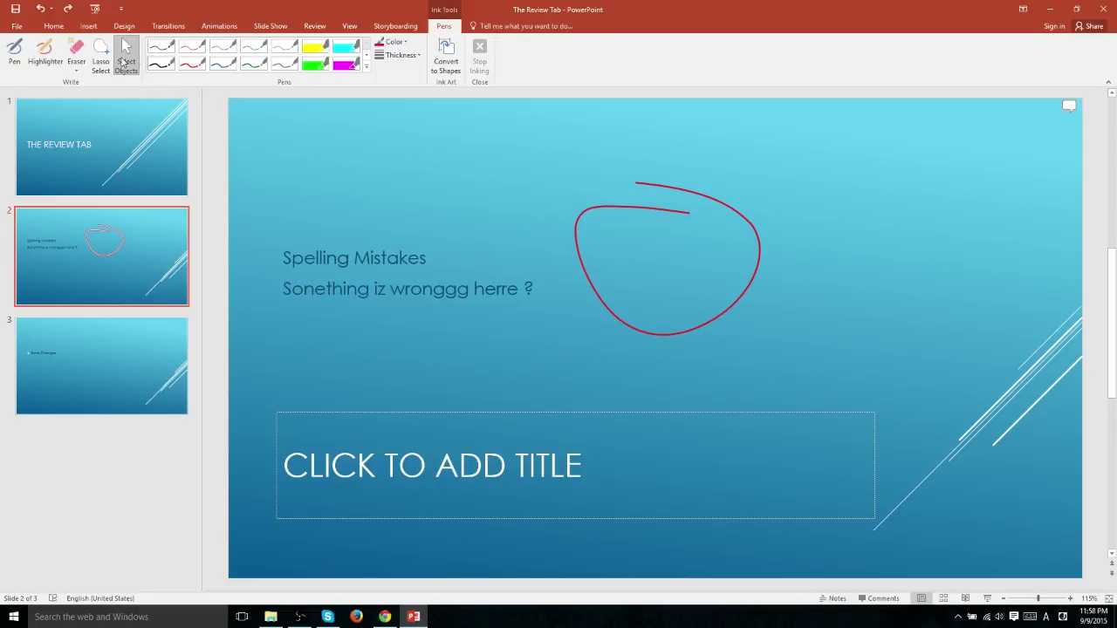
Delete the red ink loop, then browse the Pens gallery, Color and Thickness options
click(577, 217)
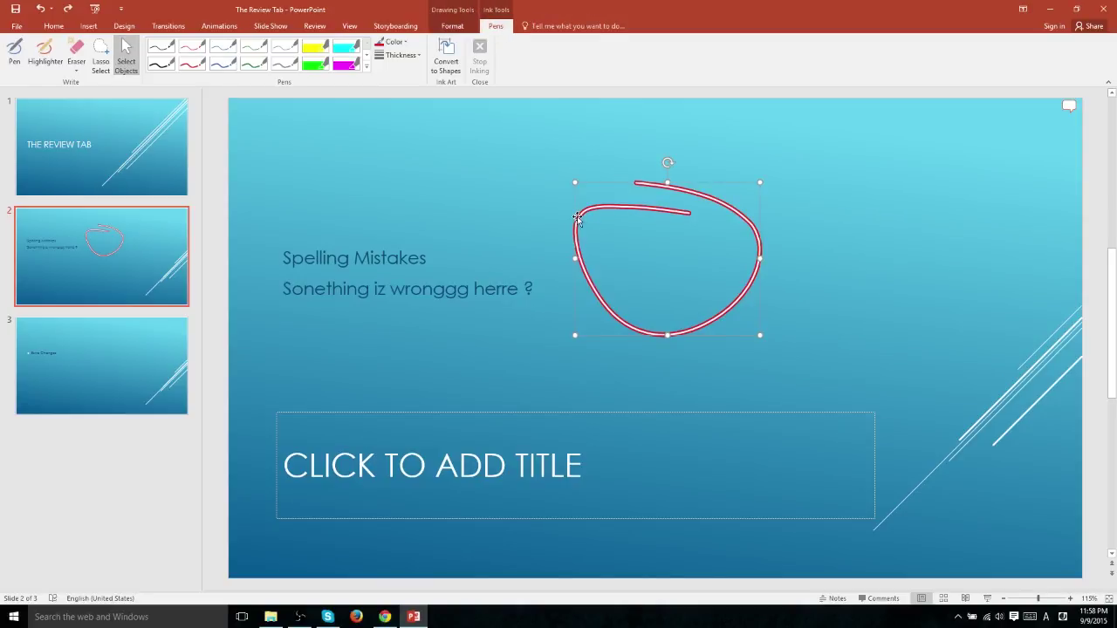
key(Delete)
click(367, 65)
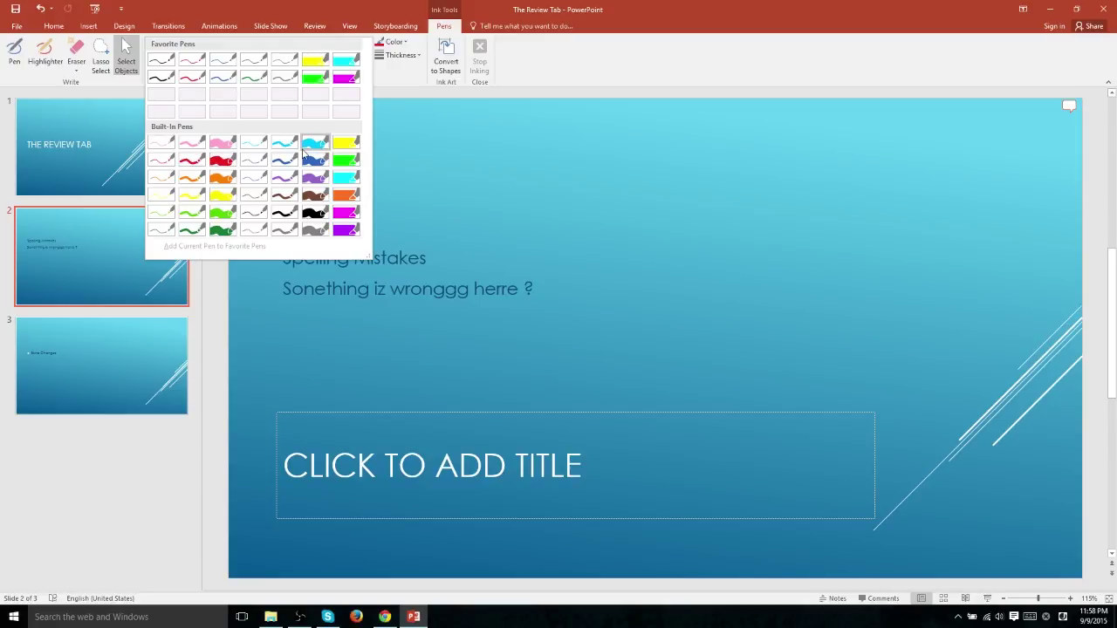
click(387, 79)
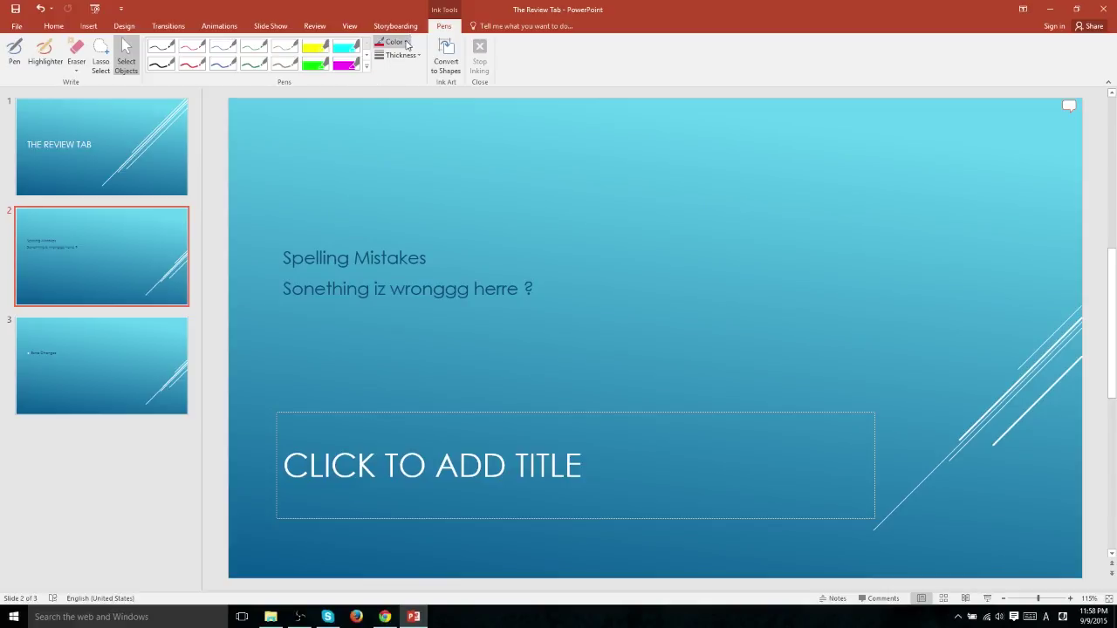
click(407, 45)
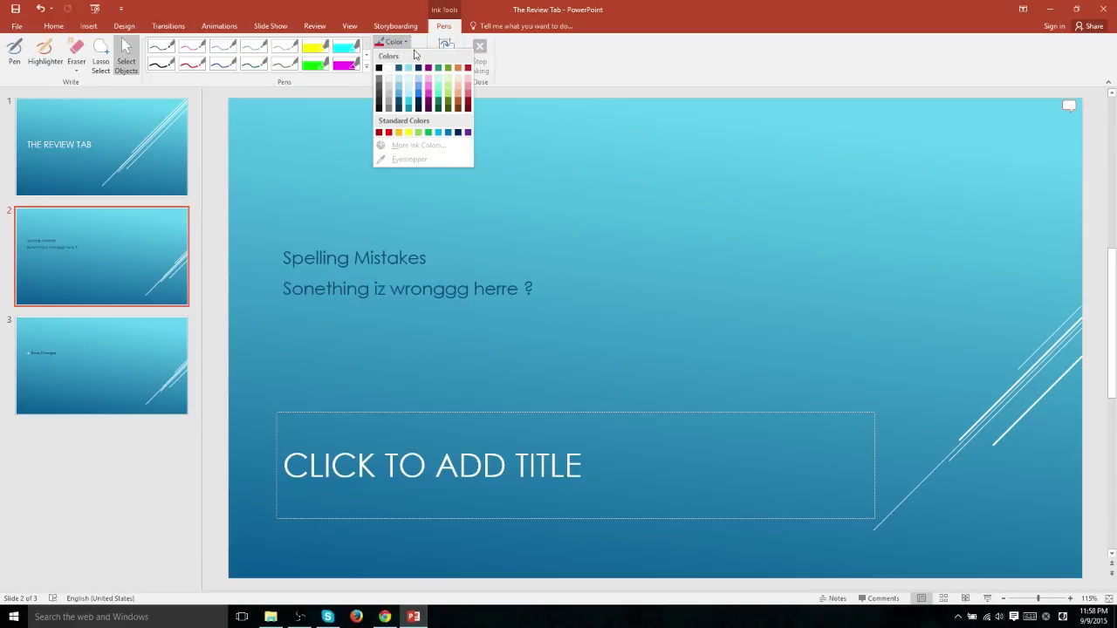
click(406, 42)
click(410, 55)
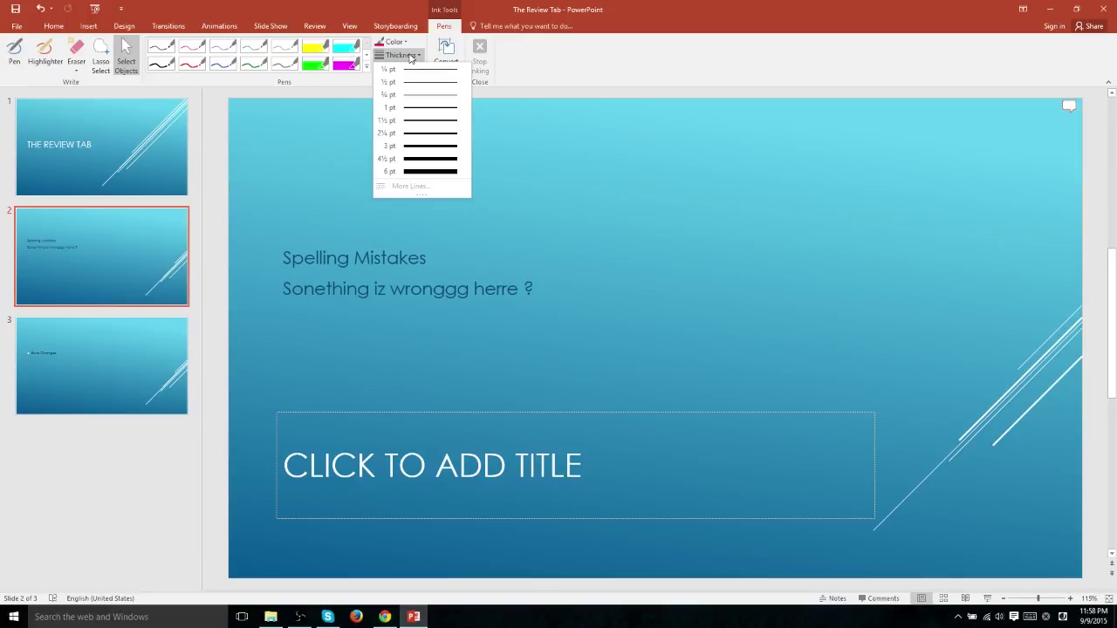